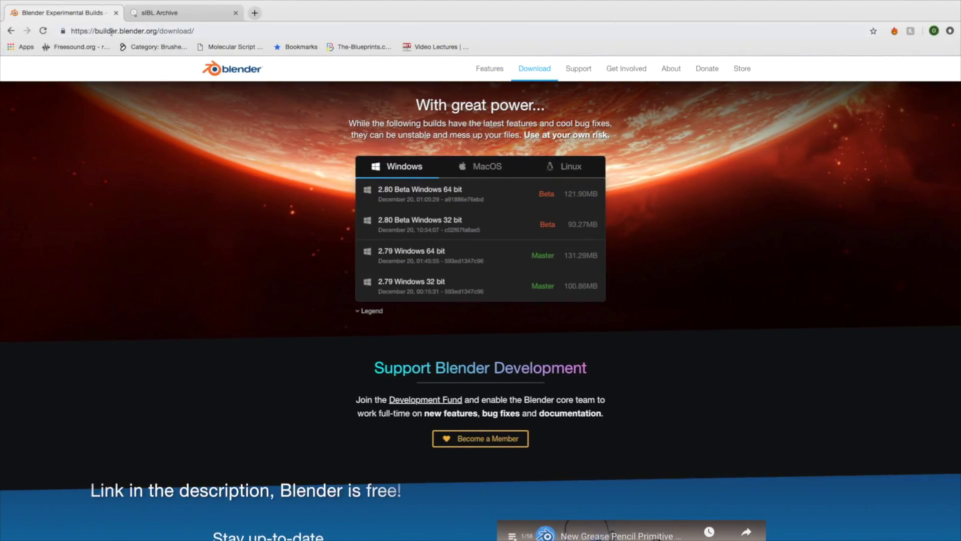
- Switch the Blender builds page from the macOS tab to the Linux builds
left_click(485, 173)
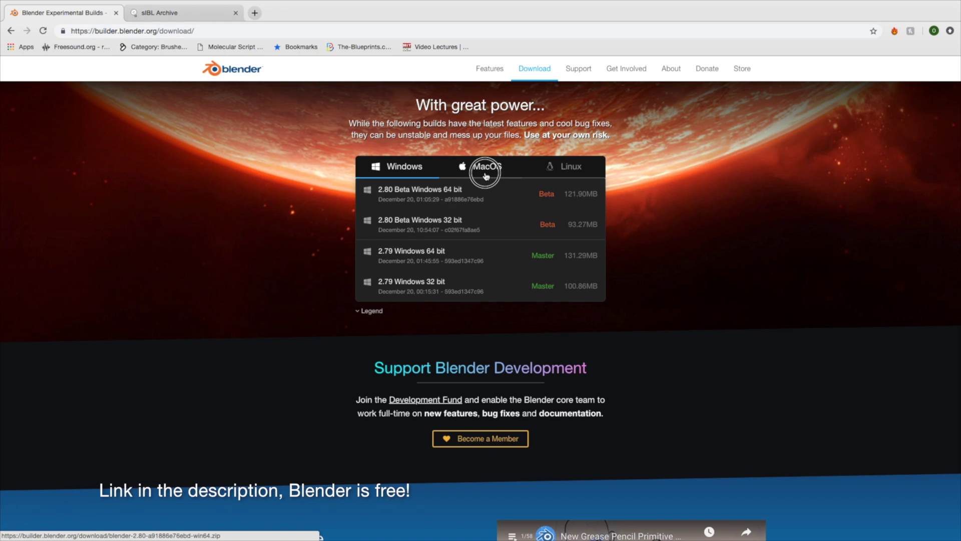
left_click(568, 166)
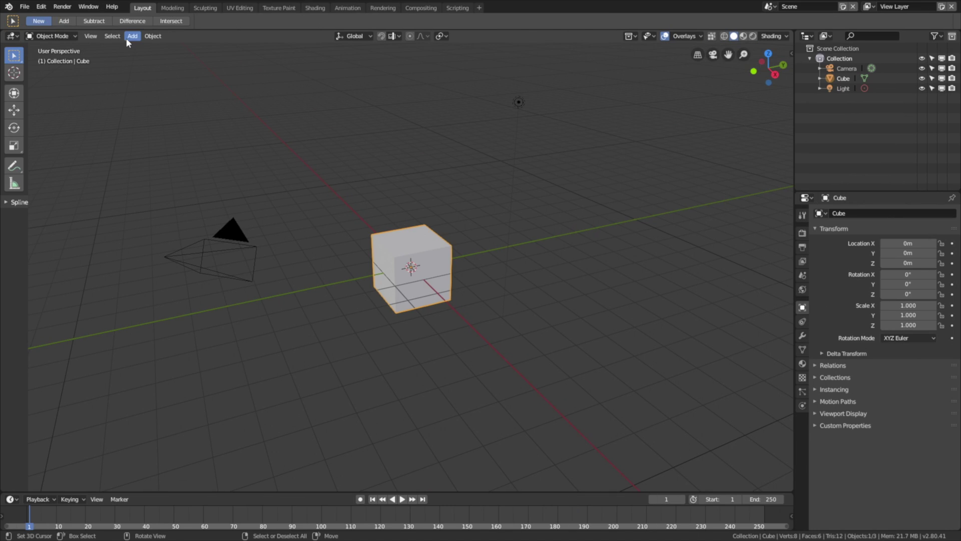
- Add a Suzanne monkey head, scale it to about 5.989, and show its modifier settings
left_click(133, 36)
mouse_move(162, 49)
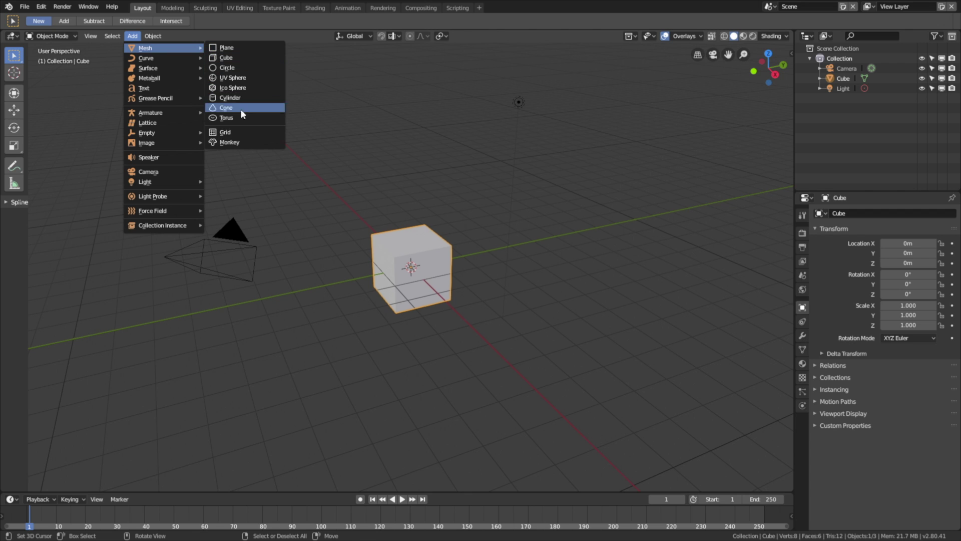
left_click(235, 142)
key("s")
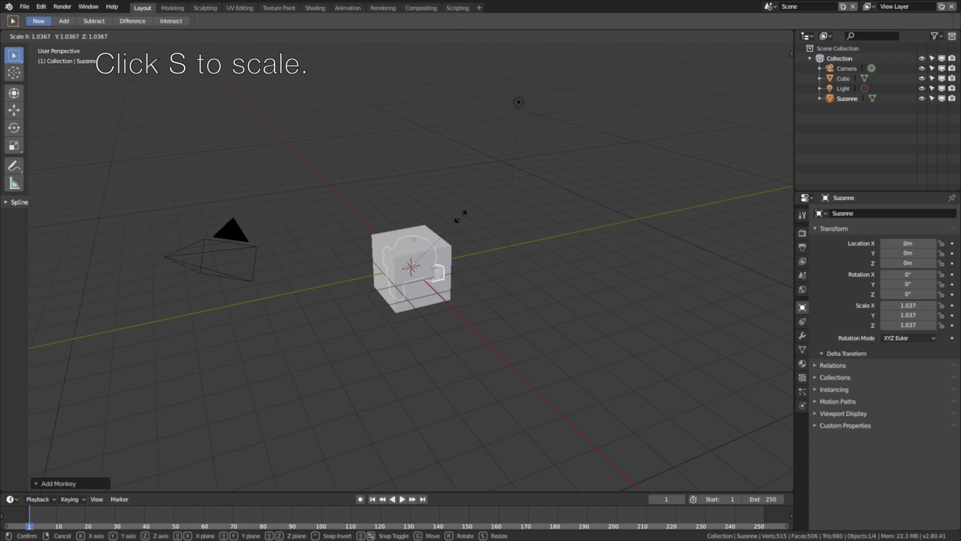
left_click(719, 458)
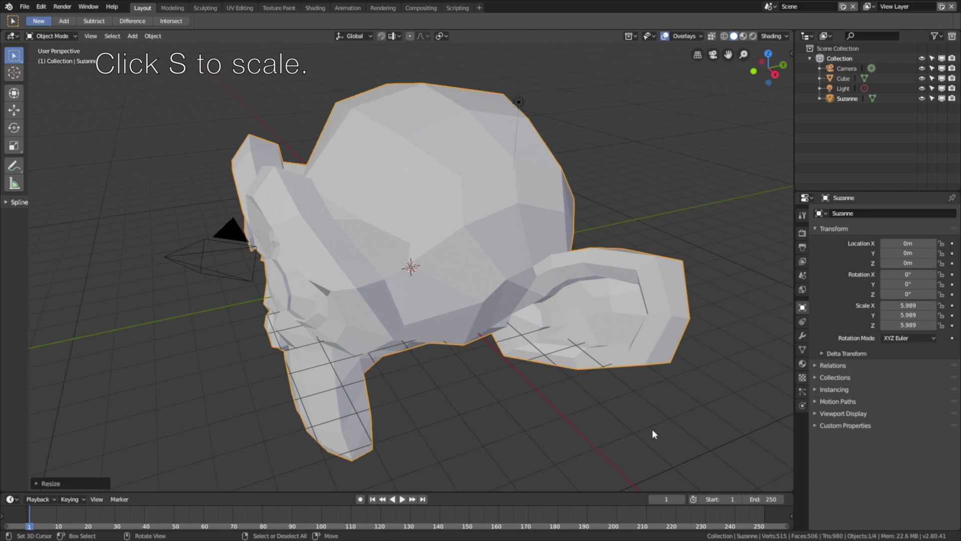
left_click(803, 335)
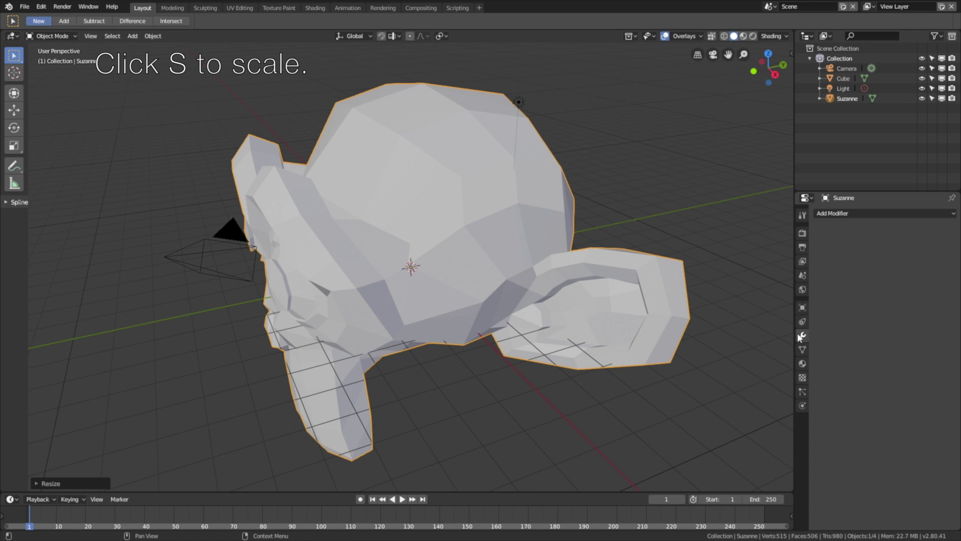
- Apply a Subdivision Surface modifier with levels and quality at 5 to Suzanne
left_click(869, 219)
left_click(708, 377)
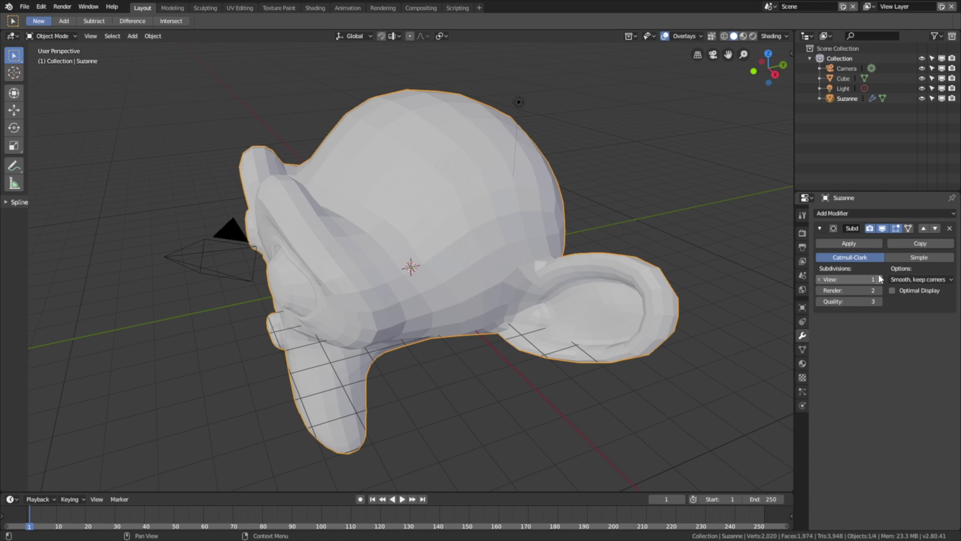
mouse_move(880, 279)
left_mouse_down()
mouse_move(896, 279)
mouse_move(879, 278)
left_mouse_up()
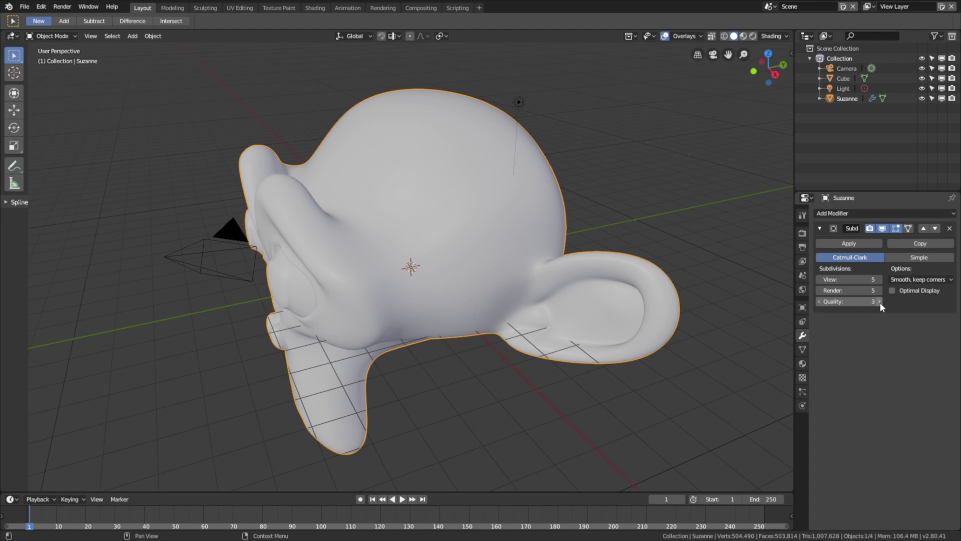
left_click(879, 301)
left_click(879, 301)
left_click(851, 244)
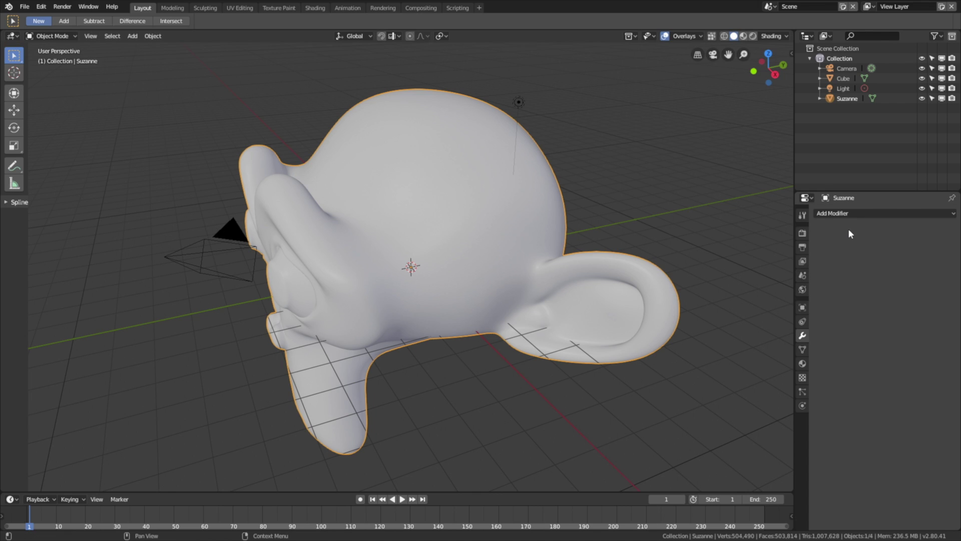
left_click(847, 213)
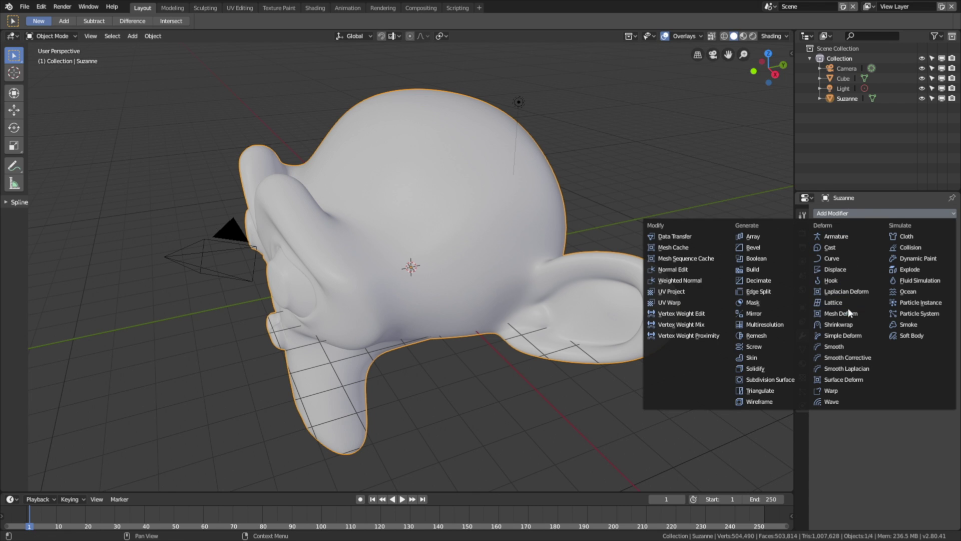
- Add a Shrinkwrap modifier targeting the Cube and apply it as a shape key
left_click(850, 325)
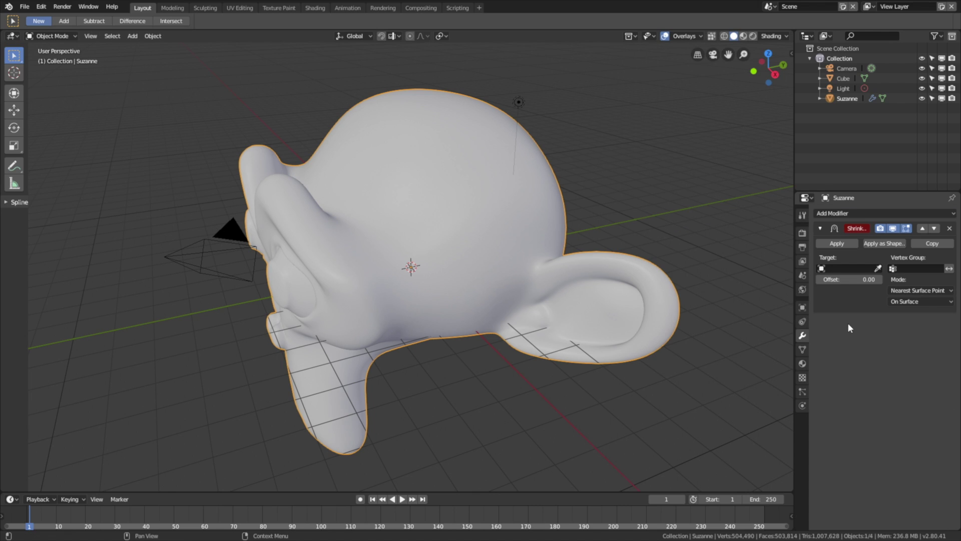
left_click(844, 268)
left_click(845, 283)
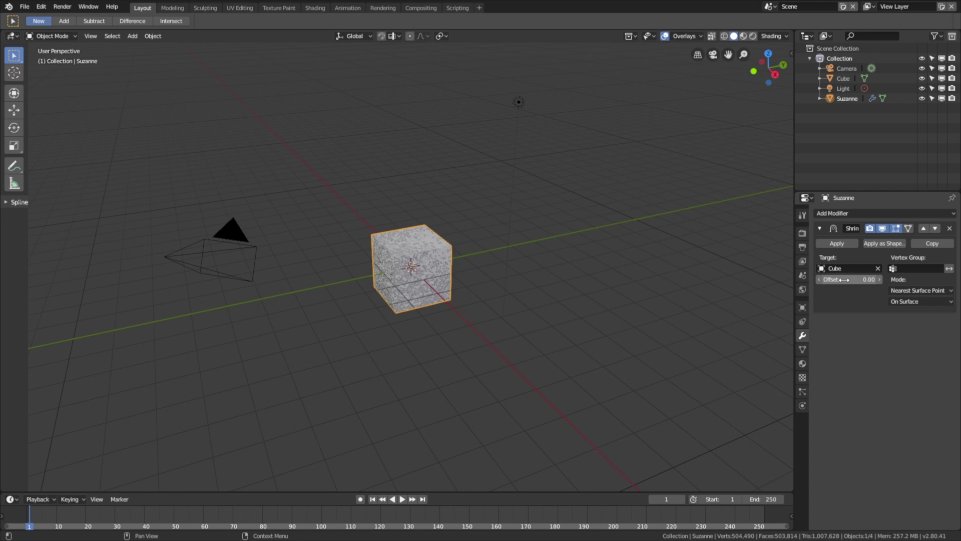
left_click(884, 243)
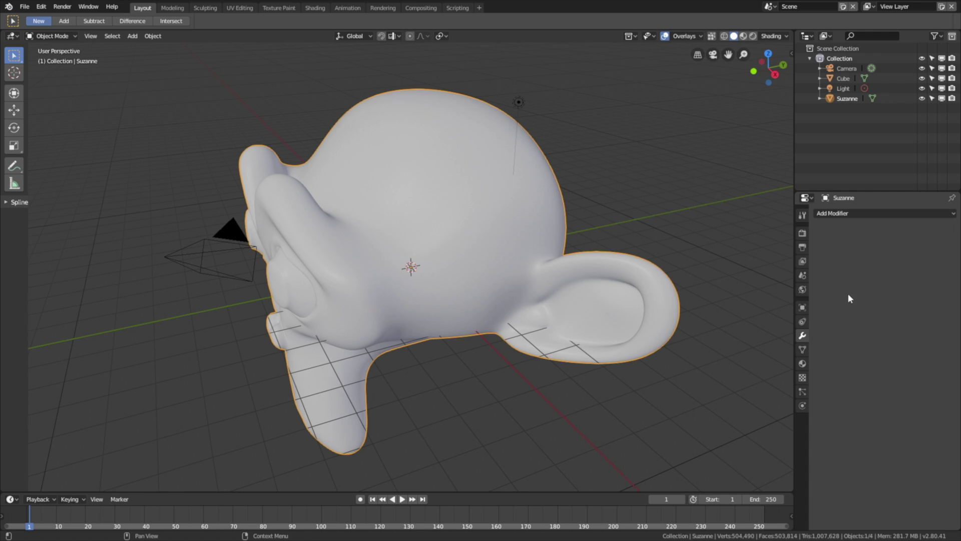
- Set the Shrinkwrap shape key to 1.000 and keyframe it at frame 1
left_click(803, 350)
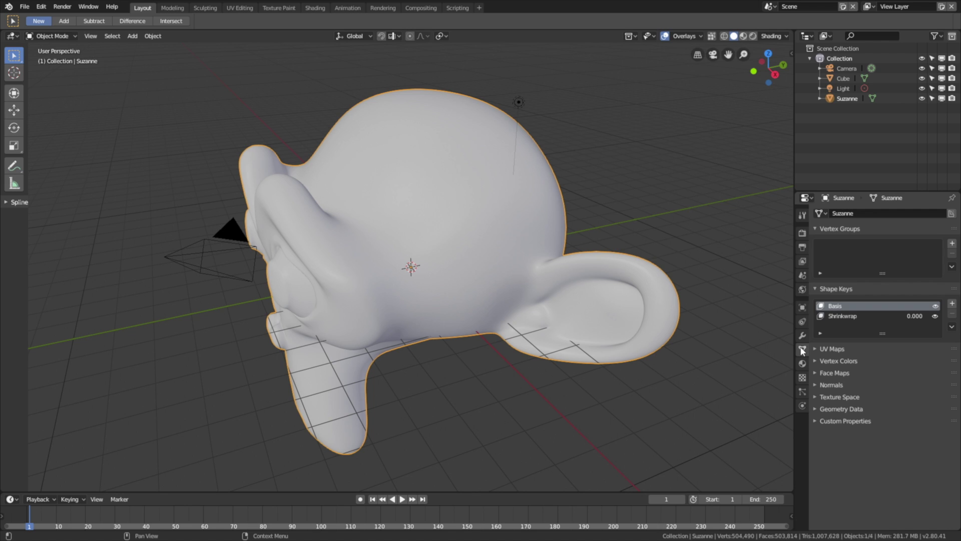
left_click(833, 316)
left_click_drag(893, 379, 946, 379)
left_click(952, 378)
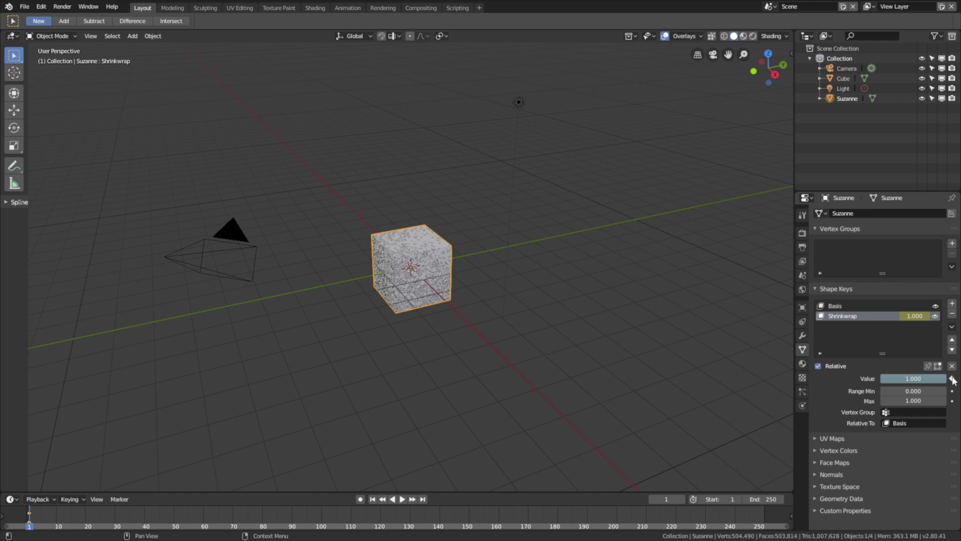
- At frame 100, set the Shrinkwrap value to 0 and keyframe it
left_click(672, 496)
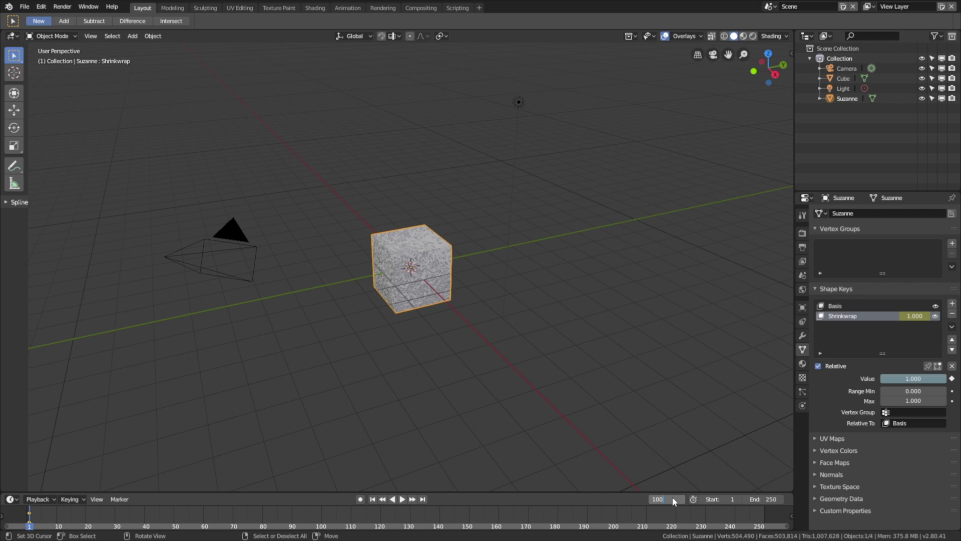
key("Return")
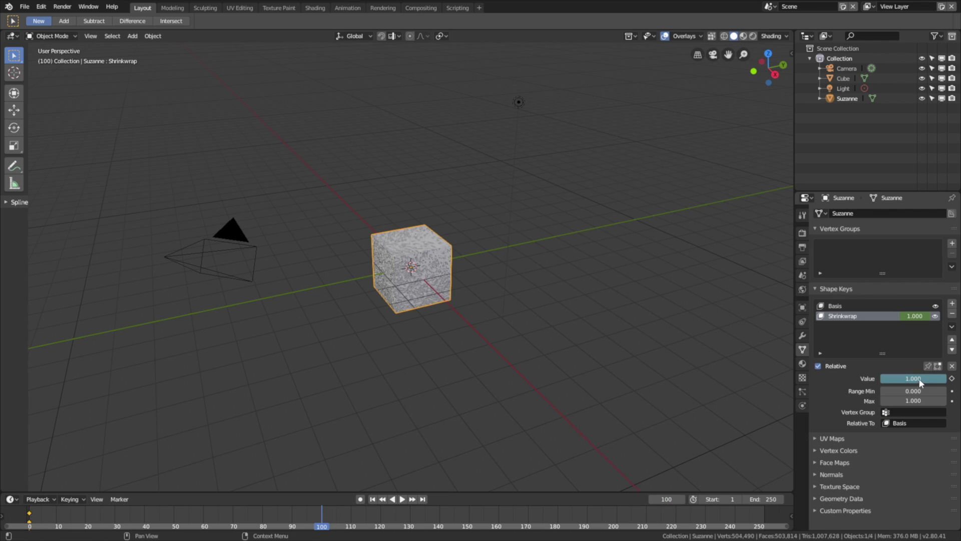
left_click_drag(938, 380, 894, 380)
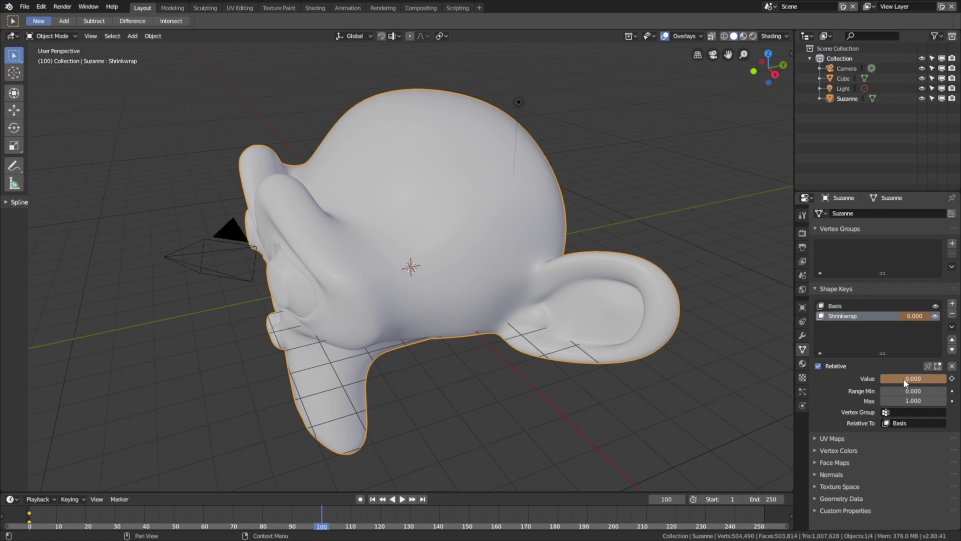
left_click(952, 379)
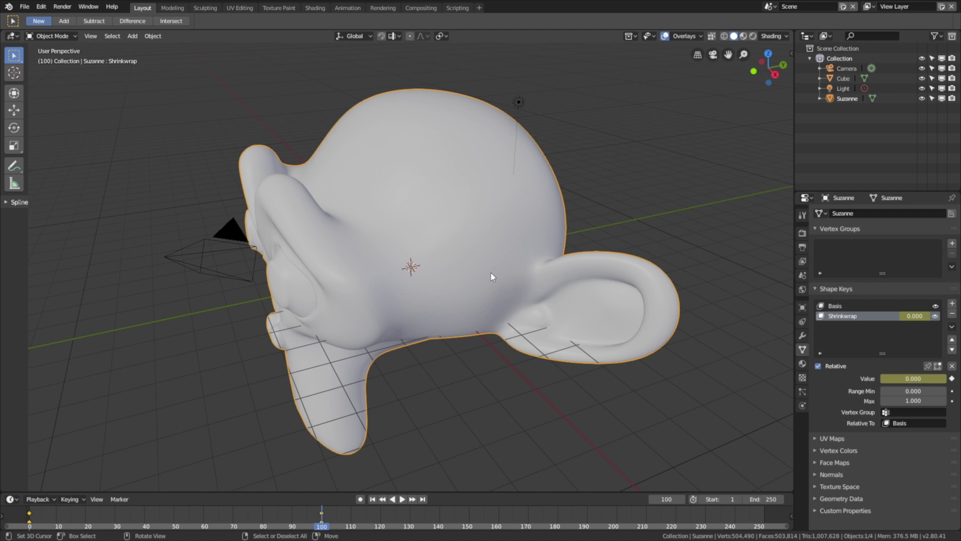
- Preview the morph by playing the animation backwards and scrubbing to frame 71
middle_click_drag(490, 272, 530, 251)
left_click(392, 499)
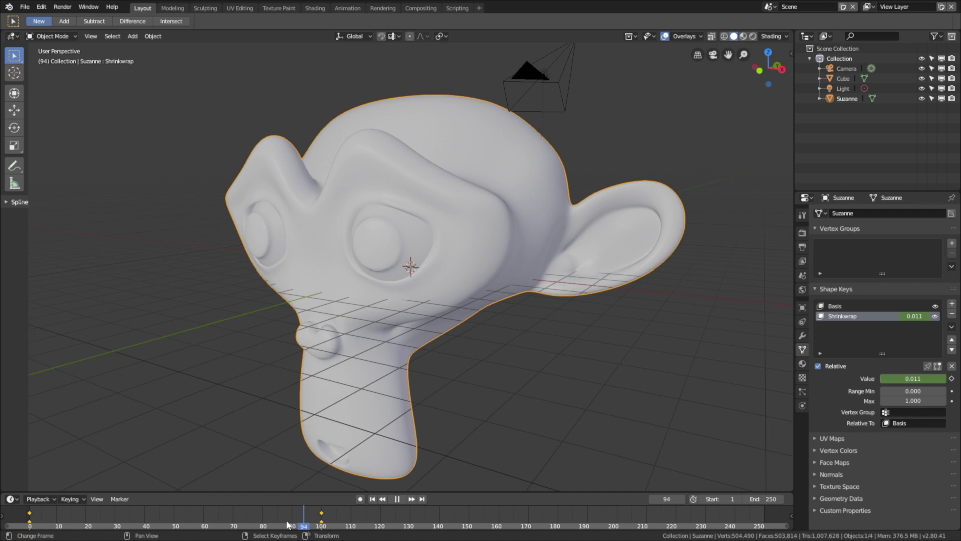
left_click_drag(209, 516, 235, 530)
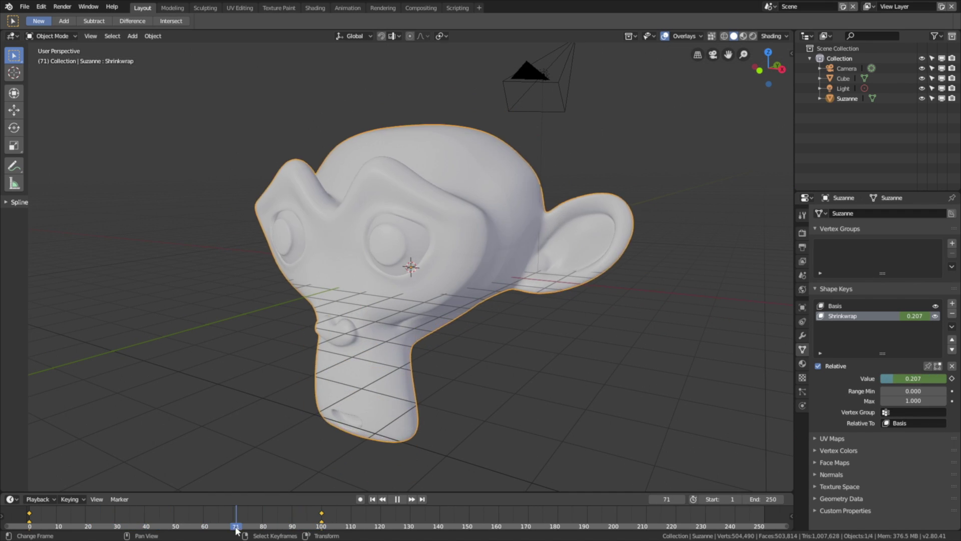
left_click(802, 234)
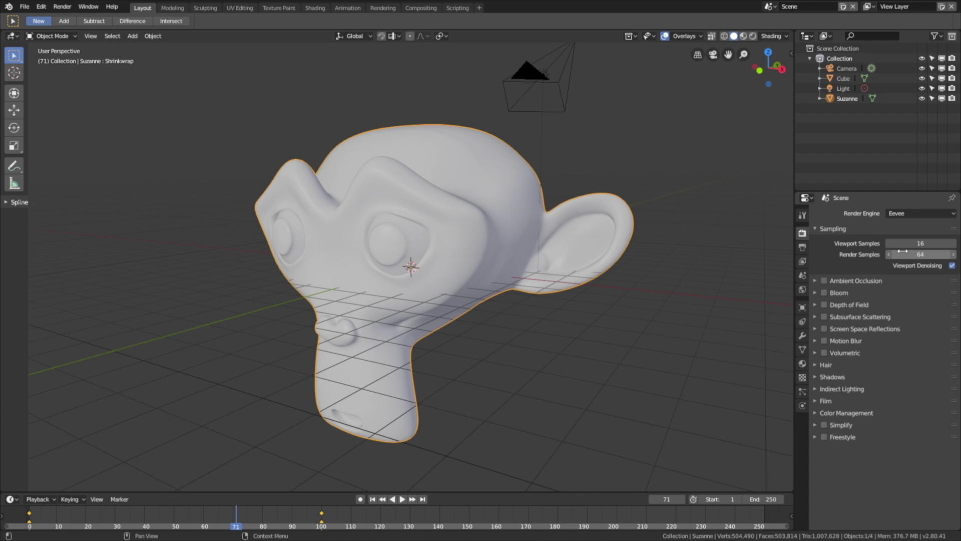
- Switch the render engine to Cycles with 200 render samples
left_click(895, 214)
left_click(901, 179)
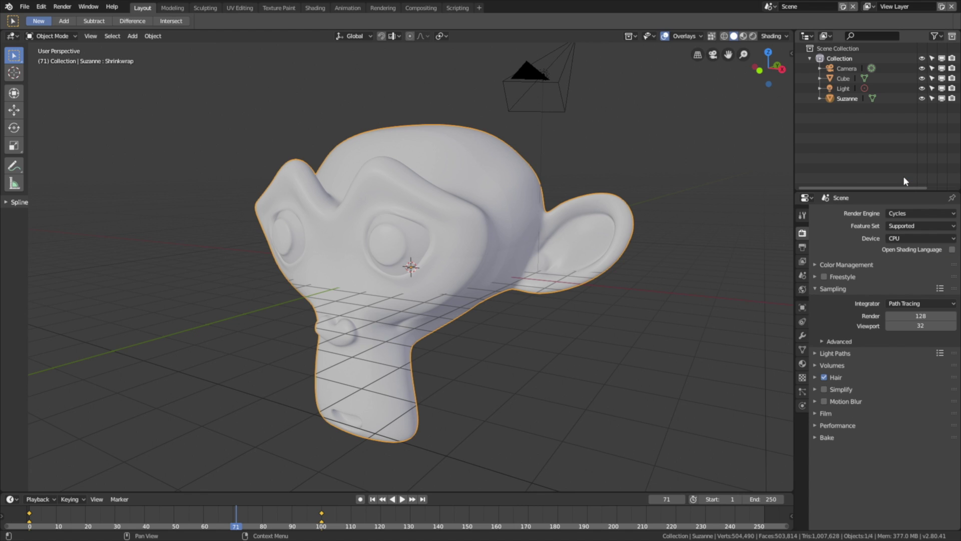
left_click(923, 316)
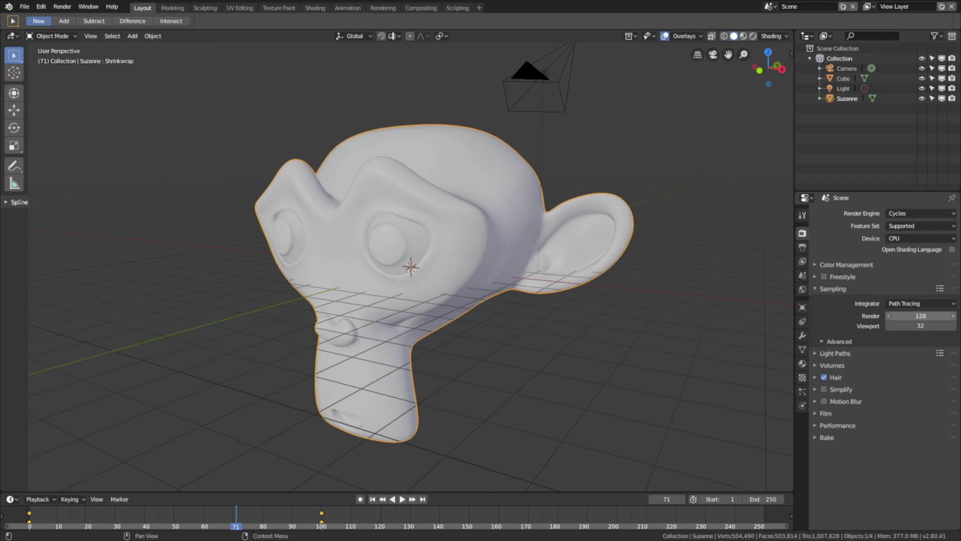
type("200")
key("Return")
- Set the render device to GPU Compute, zoom the view out, and select the light
left_click(905, 237)
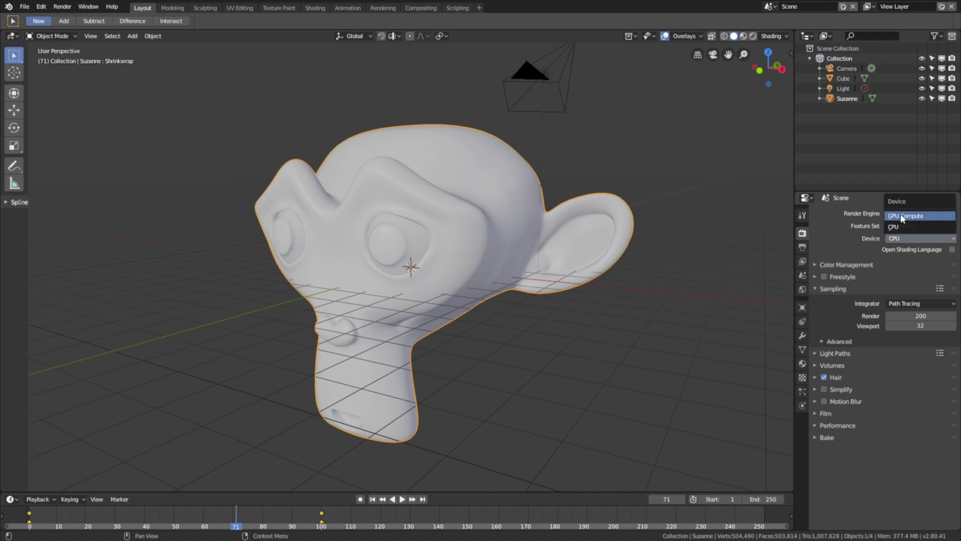
left_click(902, 217)
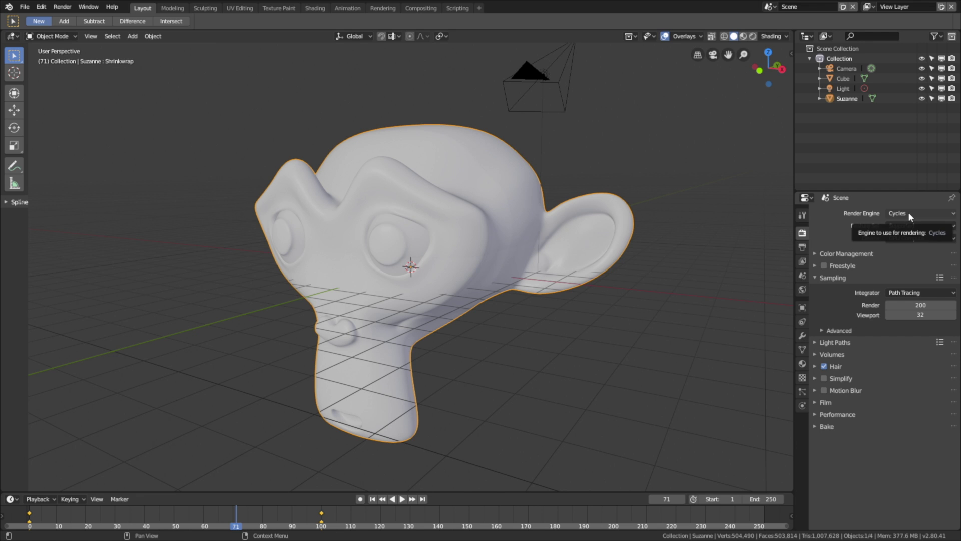
middle_click_drag(659, 211, 573, 184)
scroll(573, 184, "down", 3)
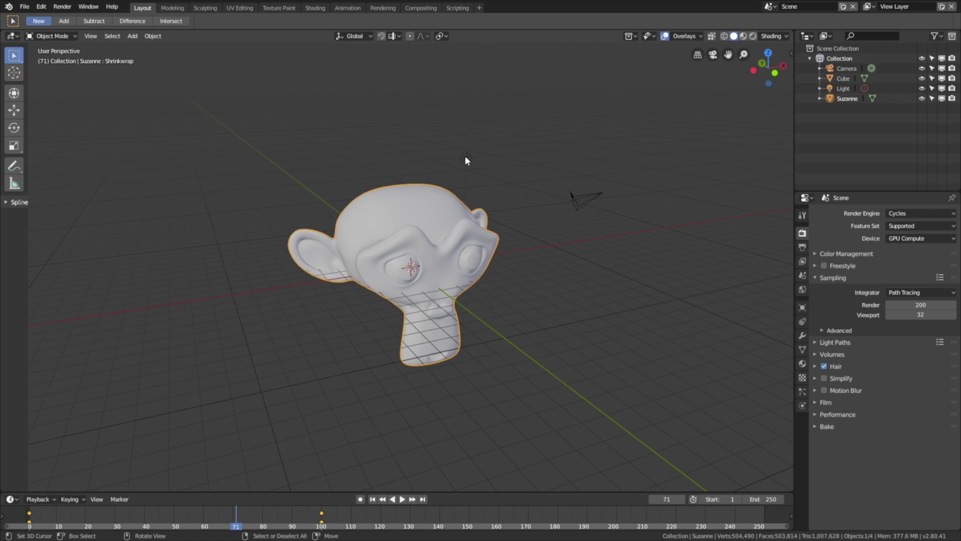
right_click(465, 157)
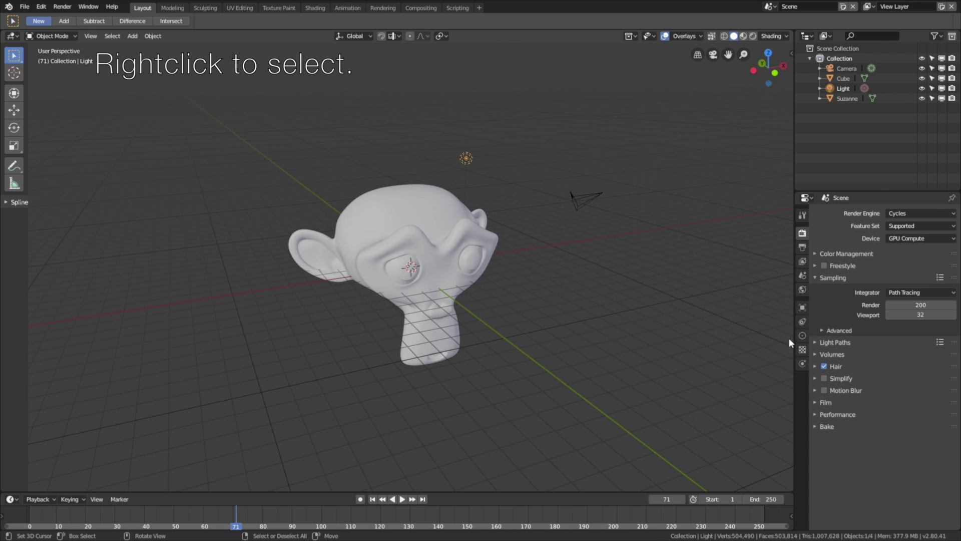
- Change the light type to a Sun lamp
left_click(803, 336)
left_click(867, 267)
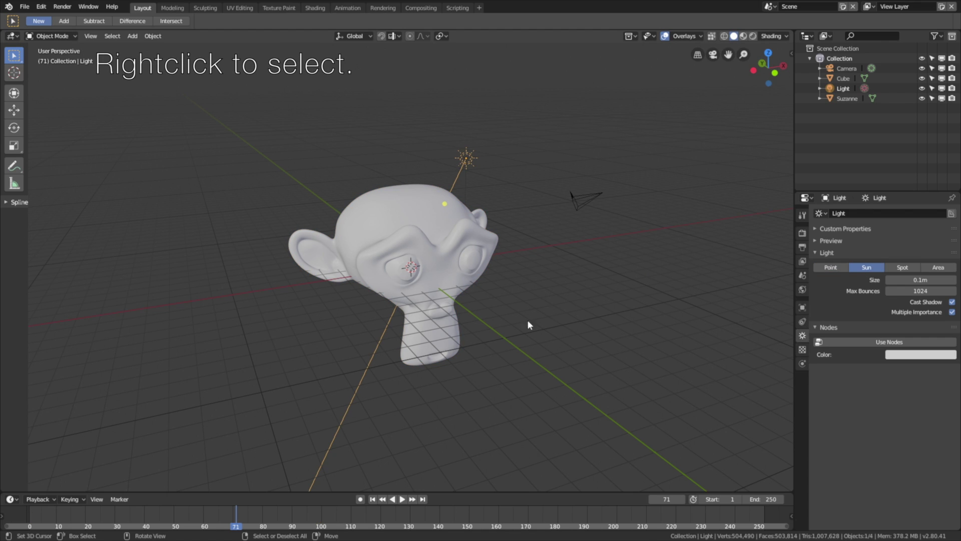
middle_click_drag(527, 319, 539, 290)
- Move the sun higher and rotate it to shine down toward Suzanne
key("g")
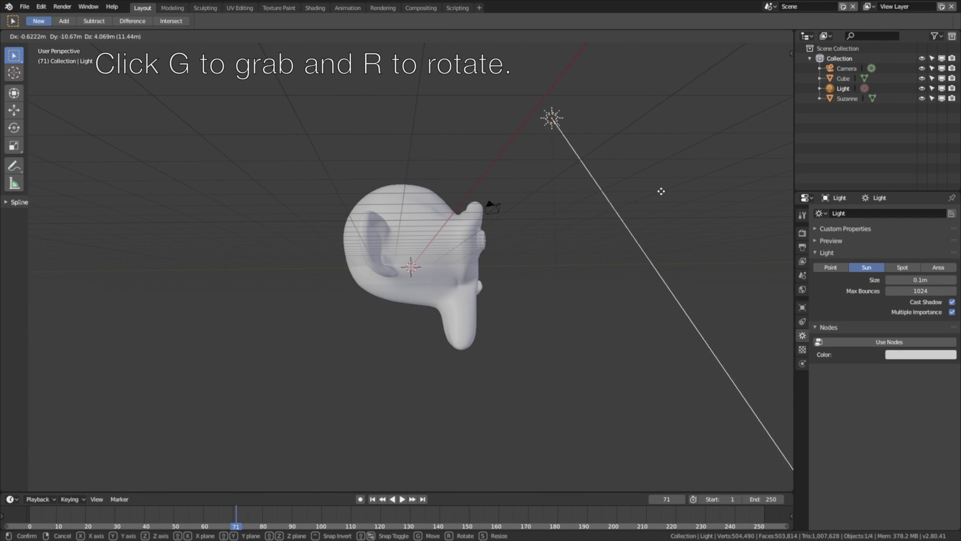
left_click(657, 181)
key("r")
left_click(608, 233)
middle_click_drag(609, 234, 515, 246)
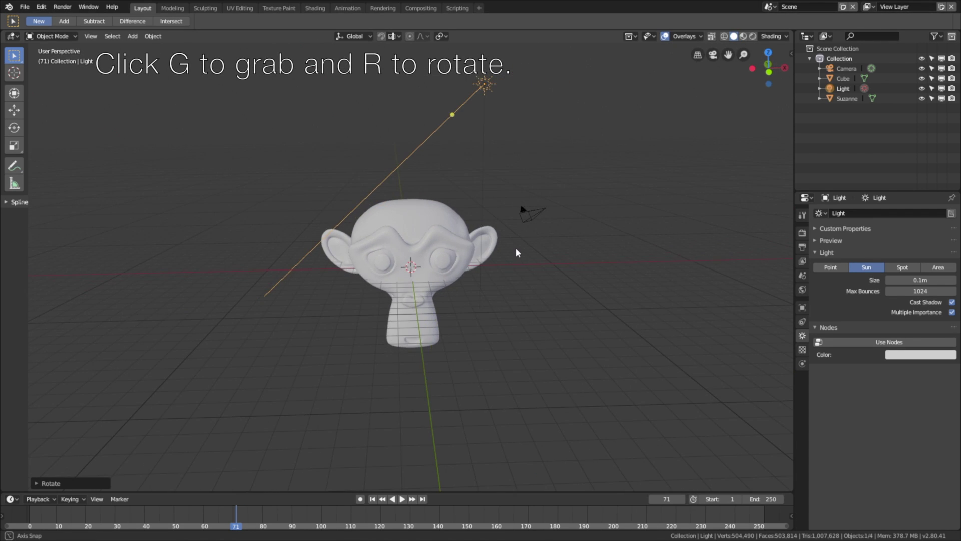
left_click(753, 36)
- Enable nodes on the sun light and set its emission strength to 7
middle_click_drag(568, 217, 564, 204)
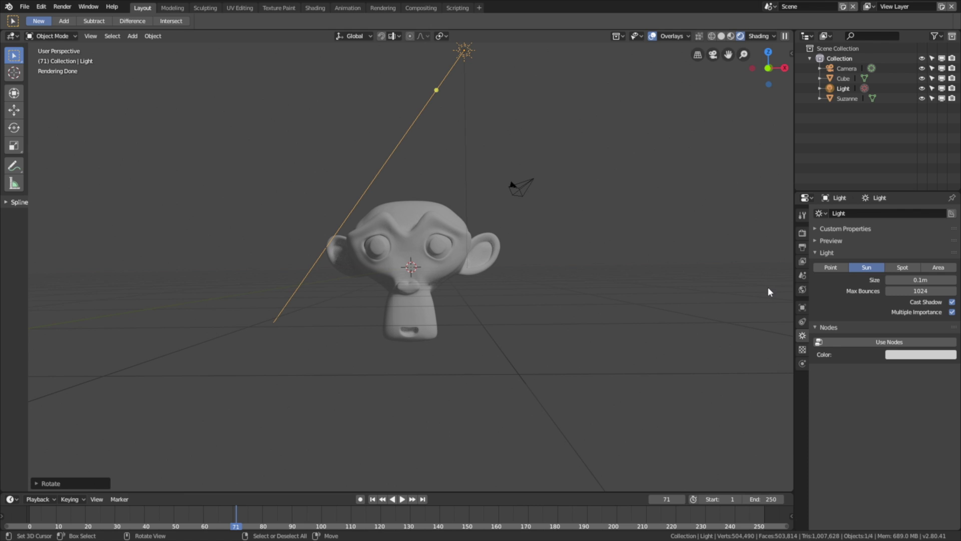
left_click(858, 341)
left_click(894, 372)
type("1.0")
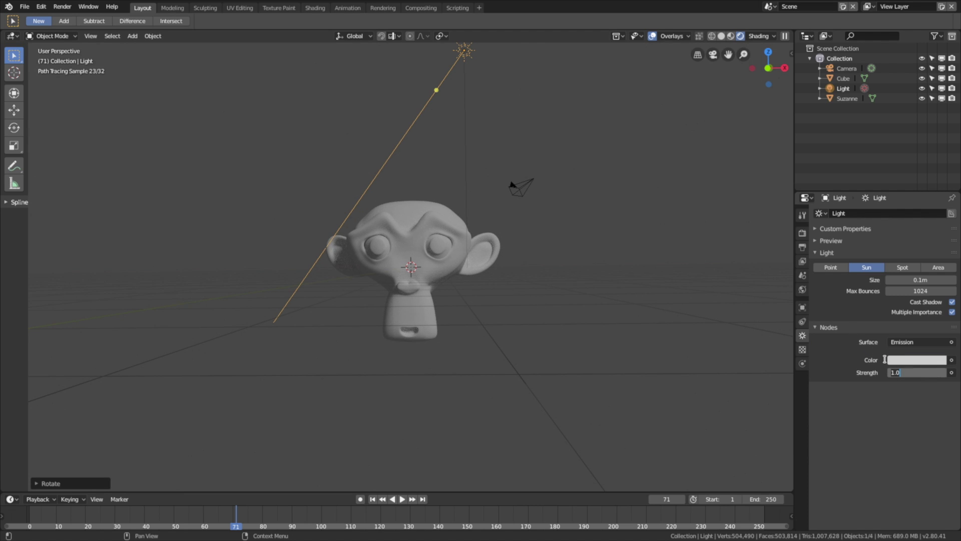
key("Return")
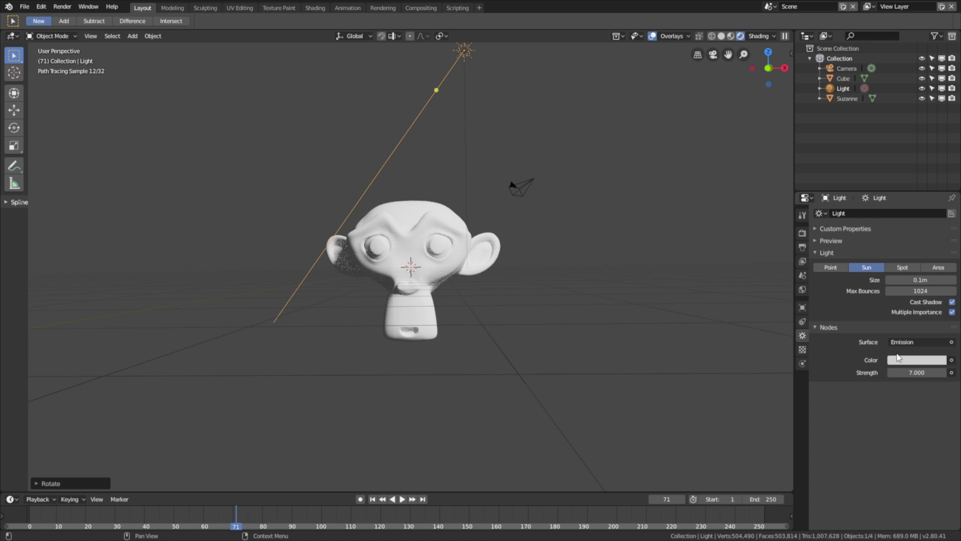
left_click(446, 253)
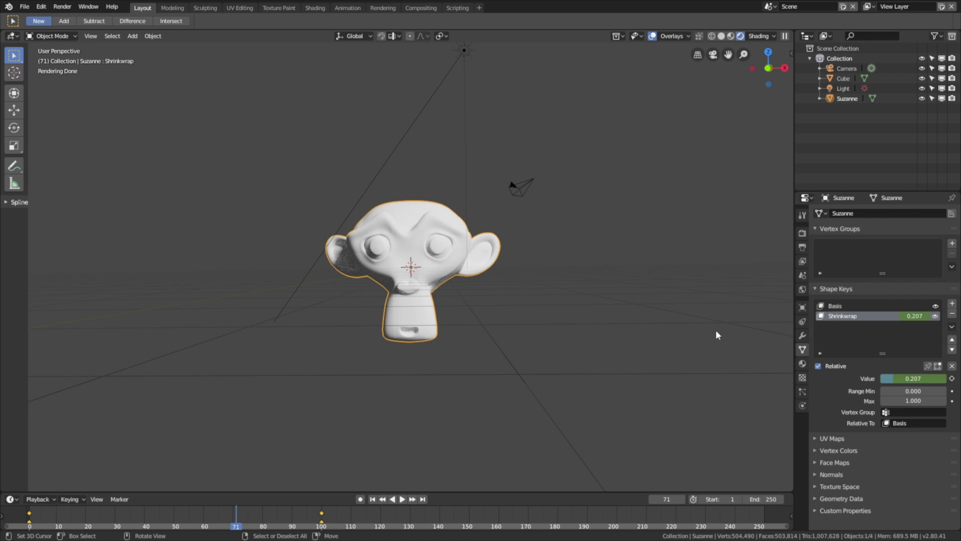
- Create Material.001 for Suzanne using a Diffuse BSDF surface with an orange colour
left_click(801, 364)
left_click(864, 245)
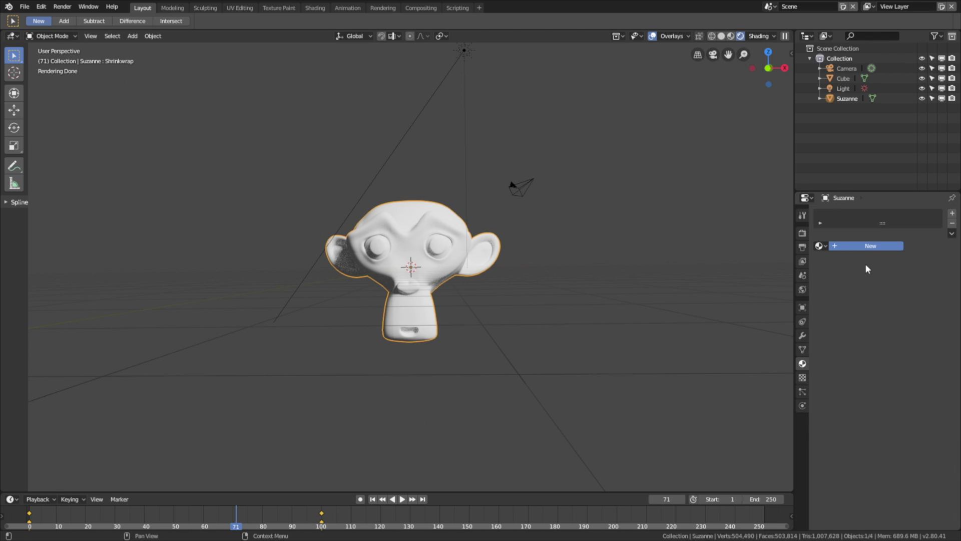
left_click(910, 300)
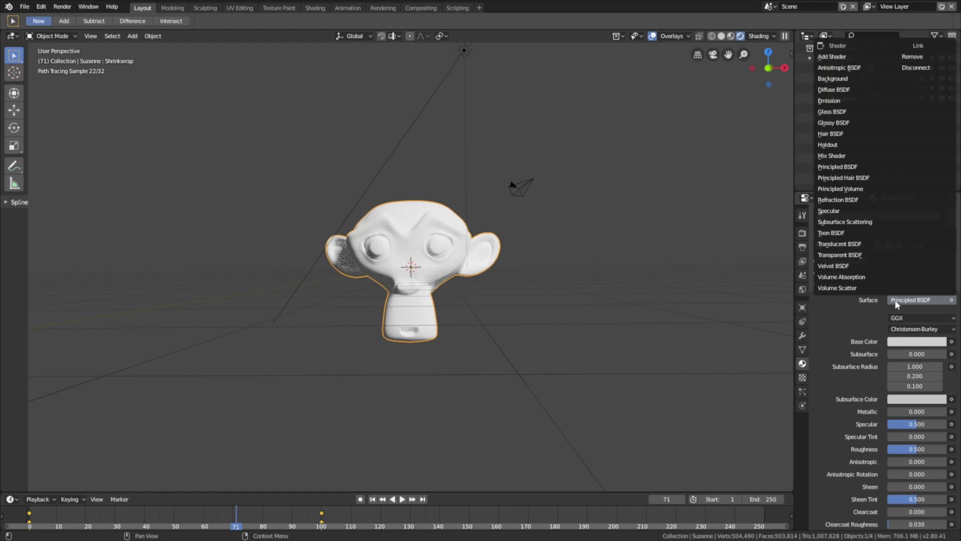
left_click(836, 90)
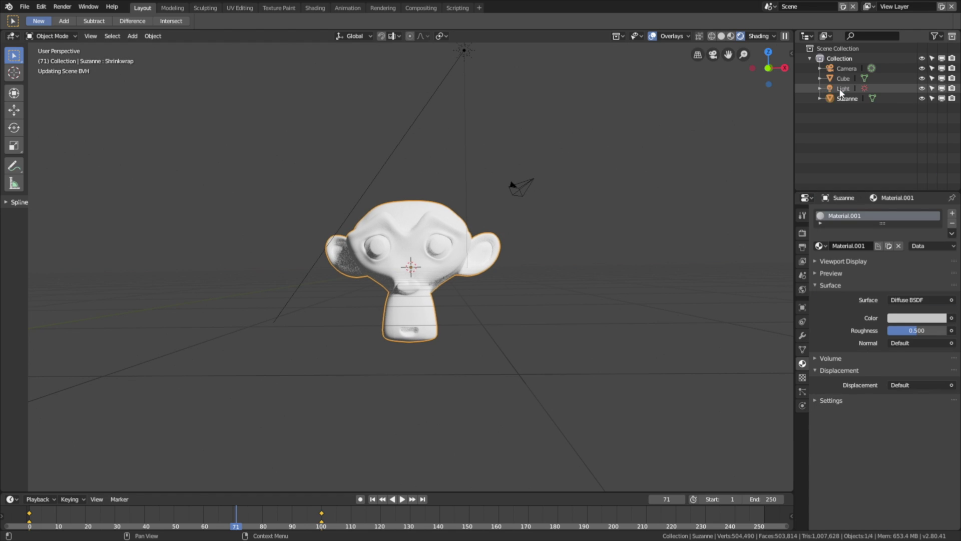
left_click(901, 321)
left_click(886, 238)
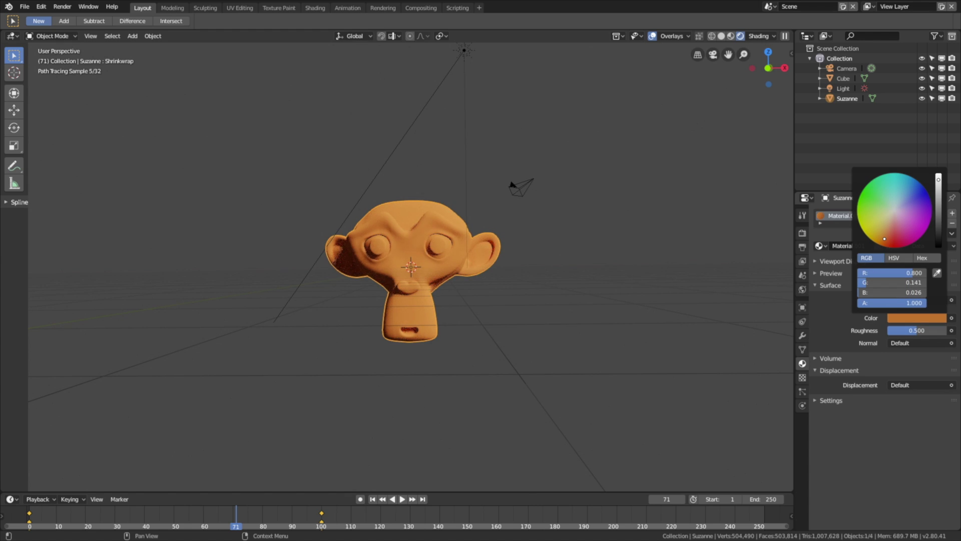
left_click_drag(887, 239, 885, 238)
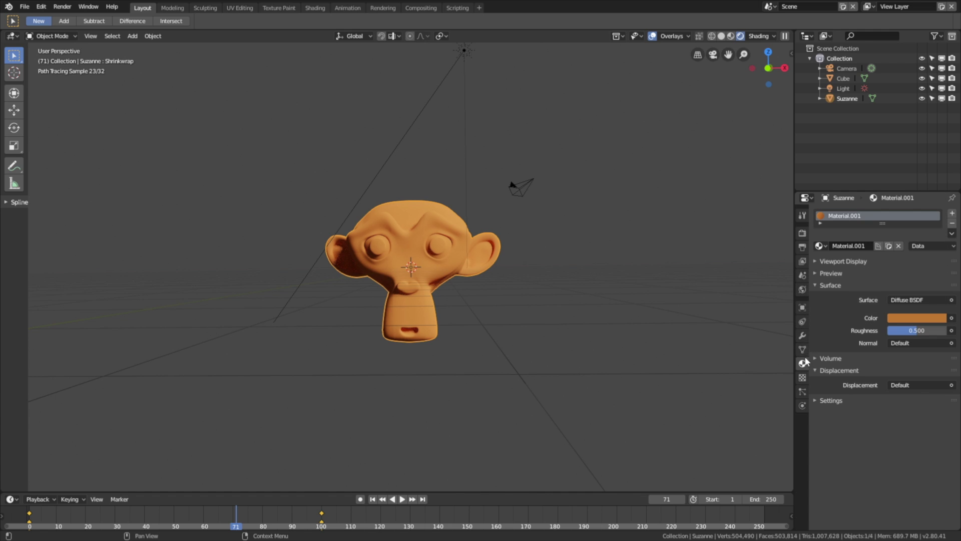
- Darken the world colour to near-black (0.003) and hide the viewport overlays
left_click(803, 290)
left_click(908, 298)
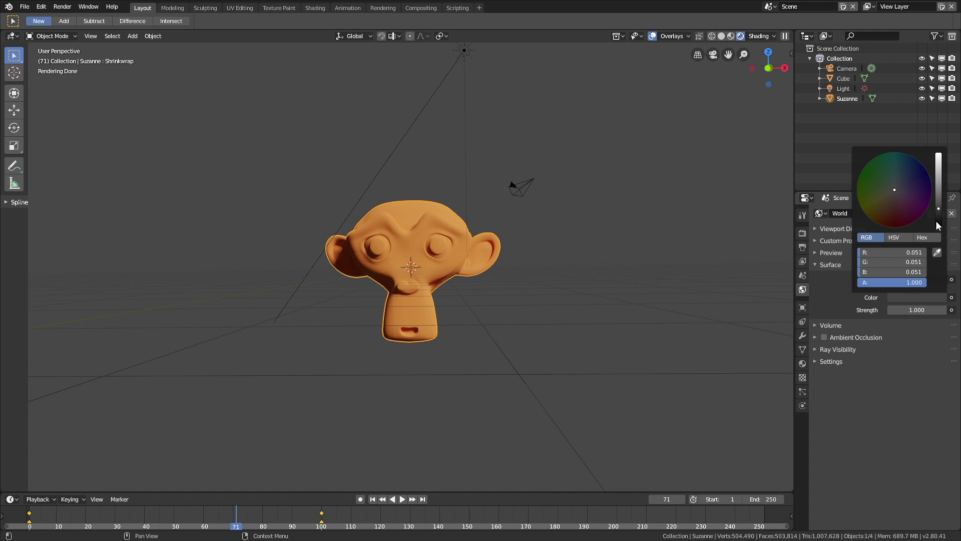
left_click(938, 223)
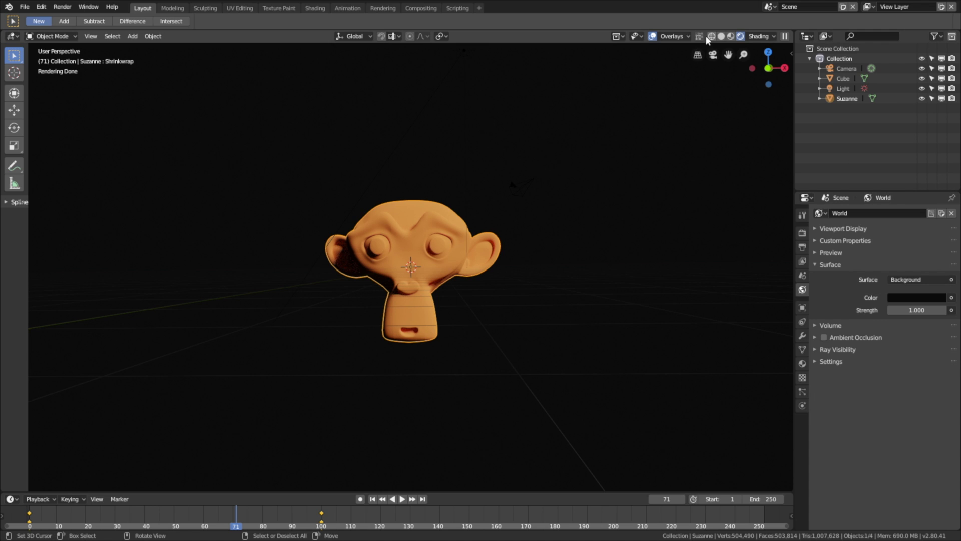
left_click(652, 36)
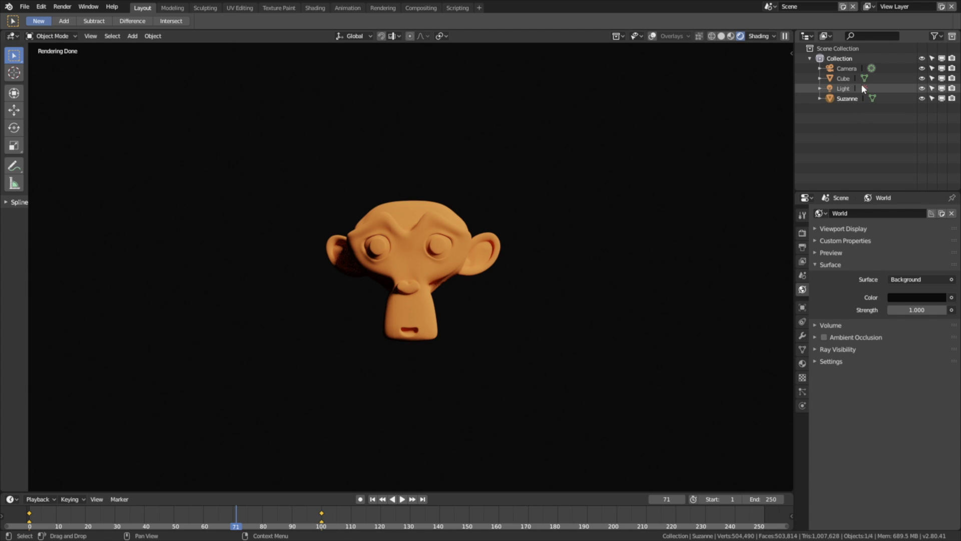
- Assign Suzanne's existing Material.001 to the Cube
left_click(845, 79)
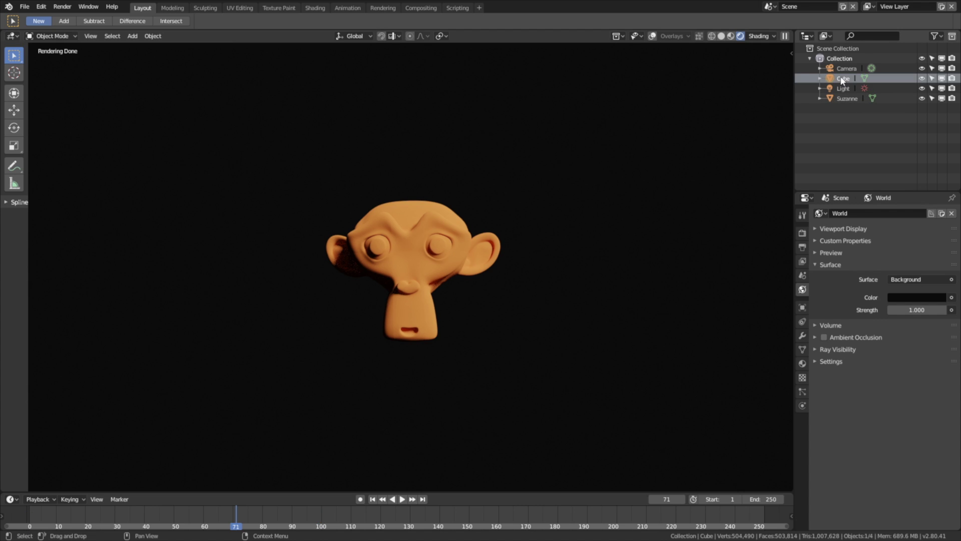
left_click(803, 363)
left_click(819, 246)
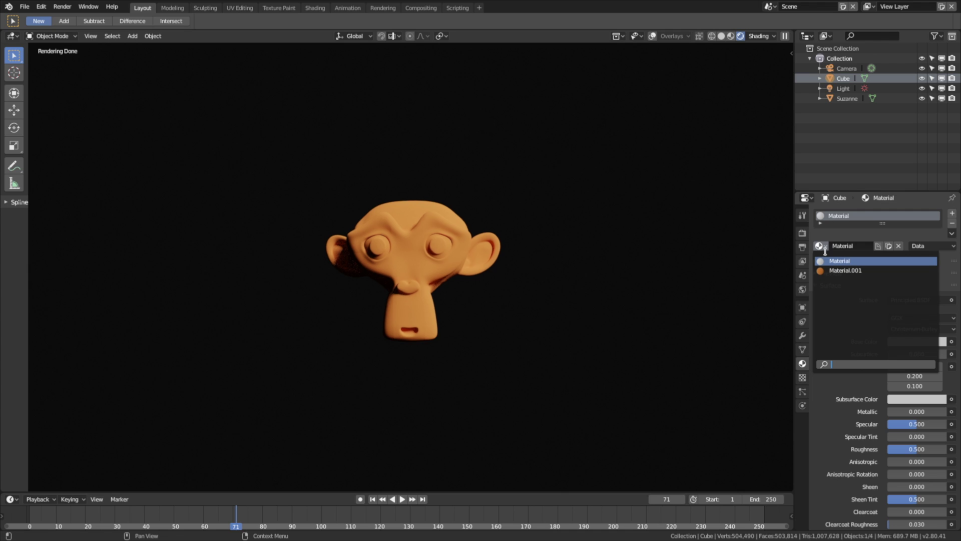
left_click(841, 269)
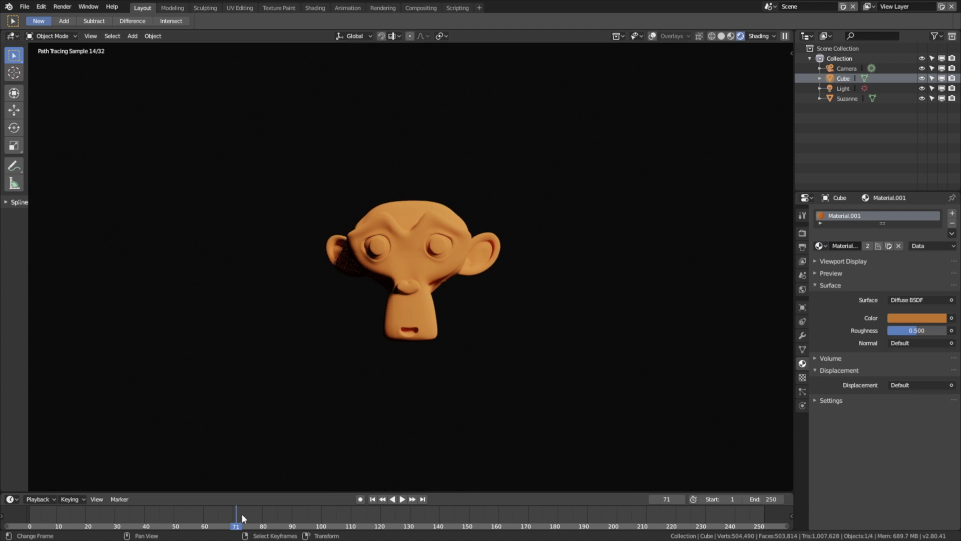
- Play the morph animation from frame 1 and jump to frame 77
left_click_drag(193, 518, 31, 520)
key("space")
key("space")
left_click(254, 522)
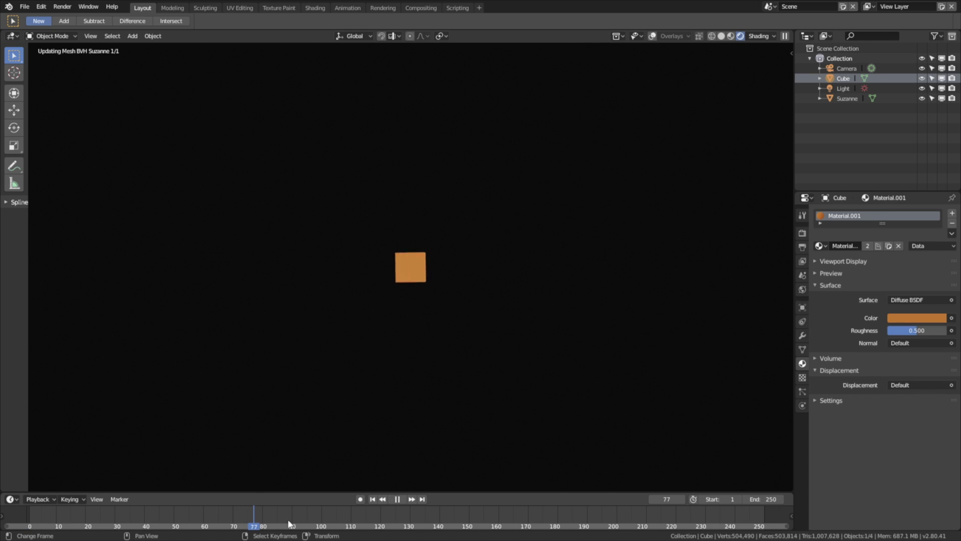
- Set the animation's Frame End to 130 and its frame rate to 30 fps
left_click(804, 246)
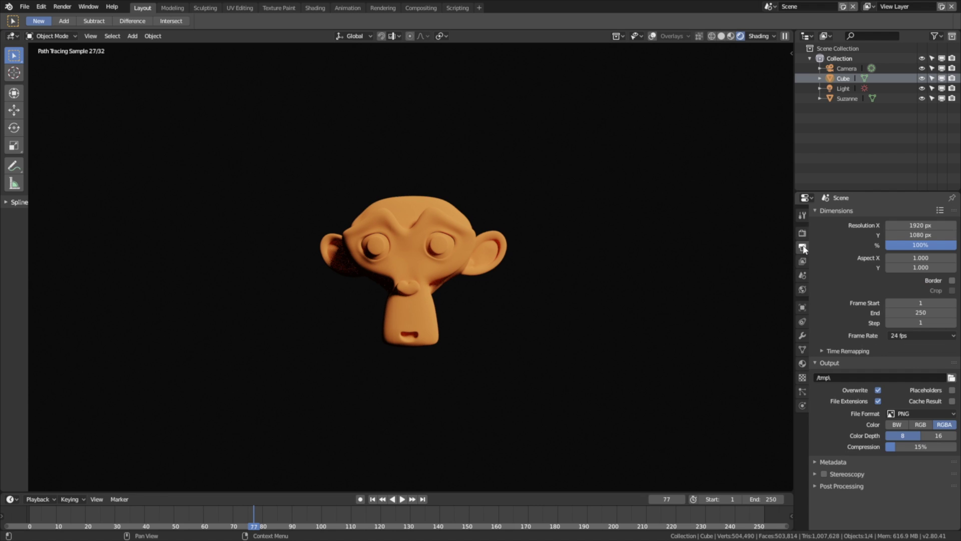
double_click(896, 313)
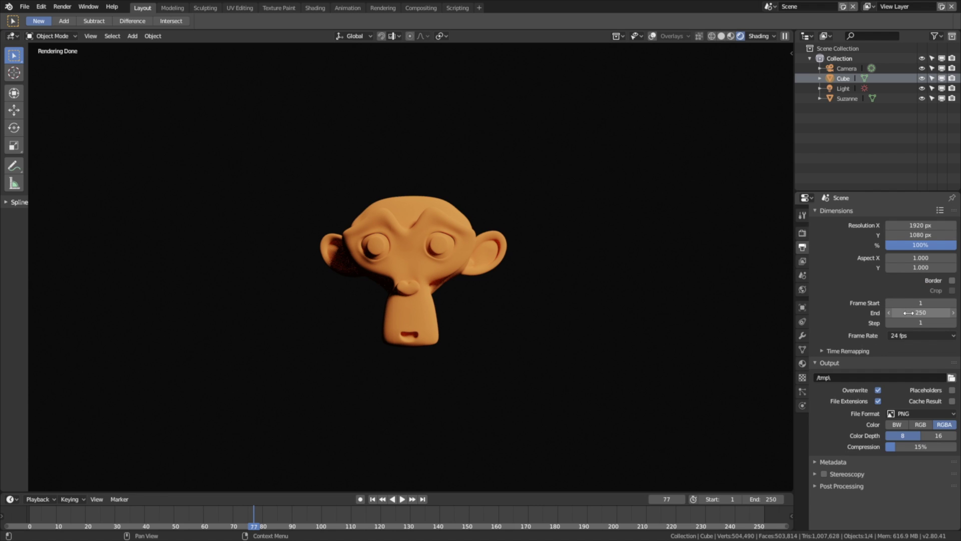
type("130")
key("Return")
left_click(898, 335)
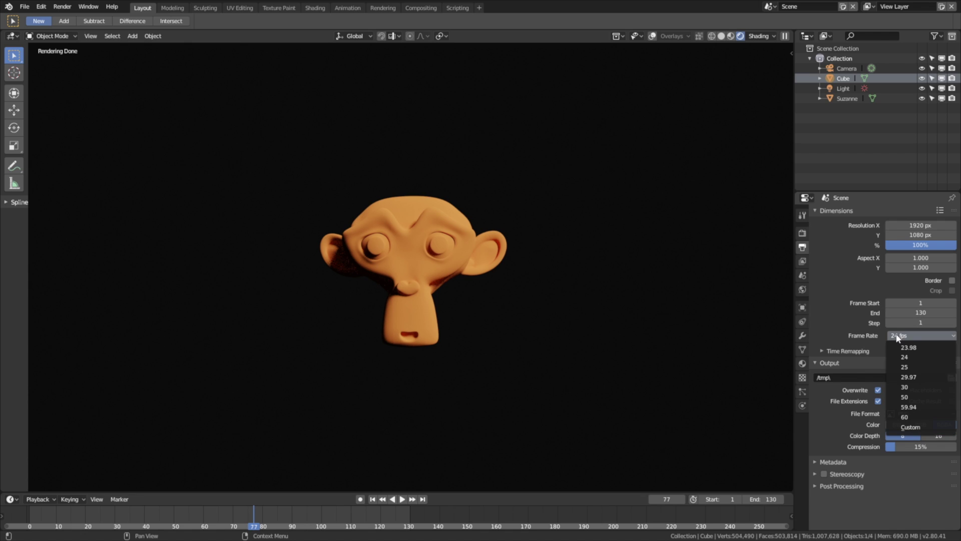
left_click(908, 387)
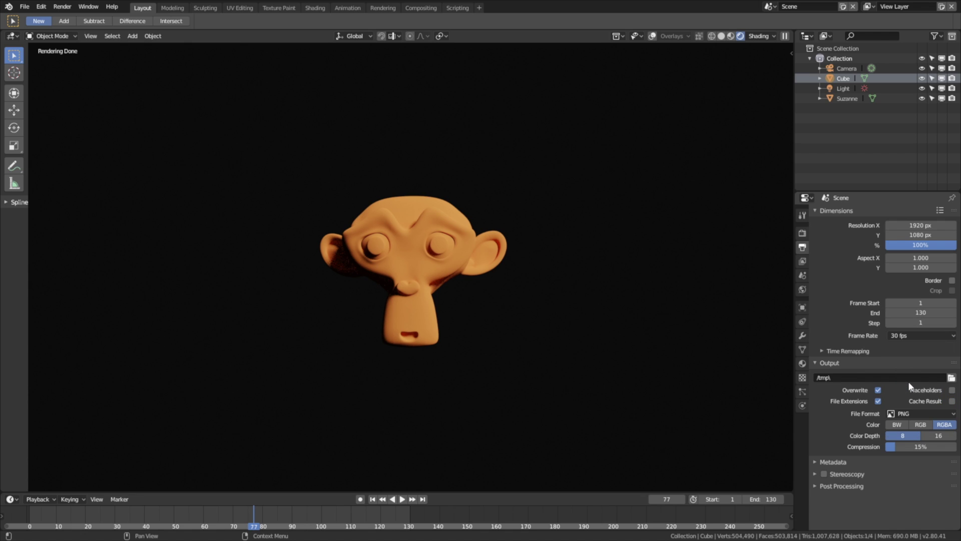
- Point the render output to the tmp folder on drive E: with file name 'monkey render'
left_click(952, 378)
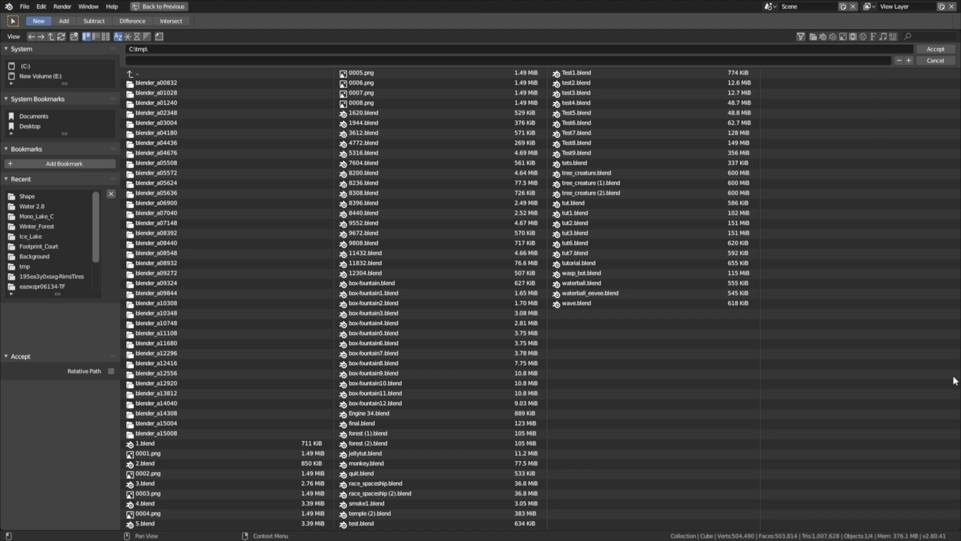
left_click(57, 76)
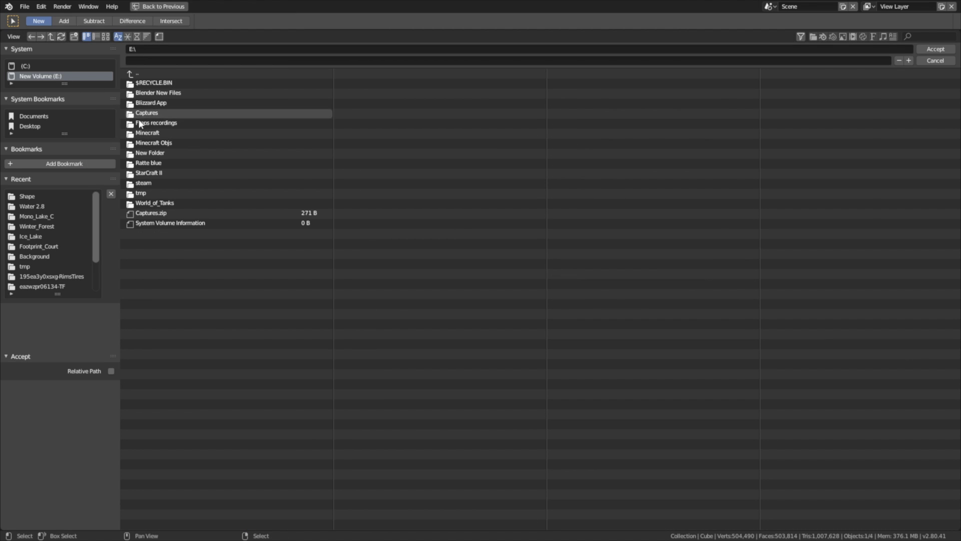
left_click(173, 192)
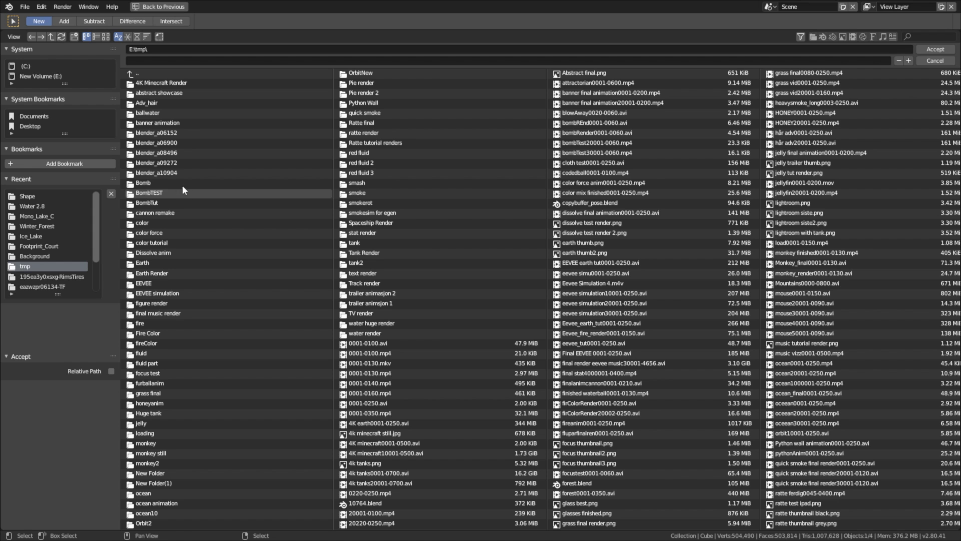
left_click(169, 61)
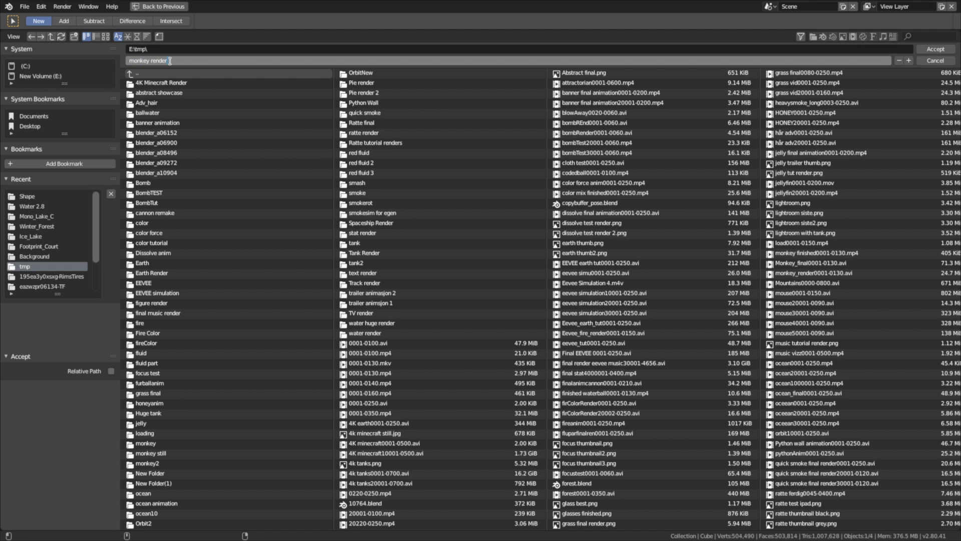
key("Return")
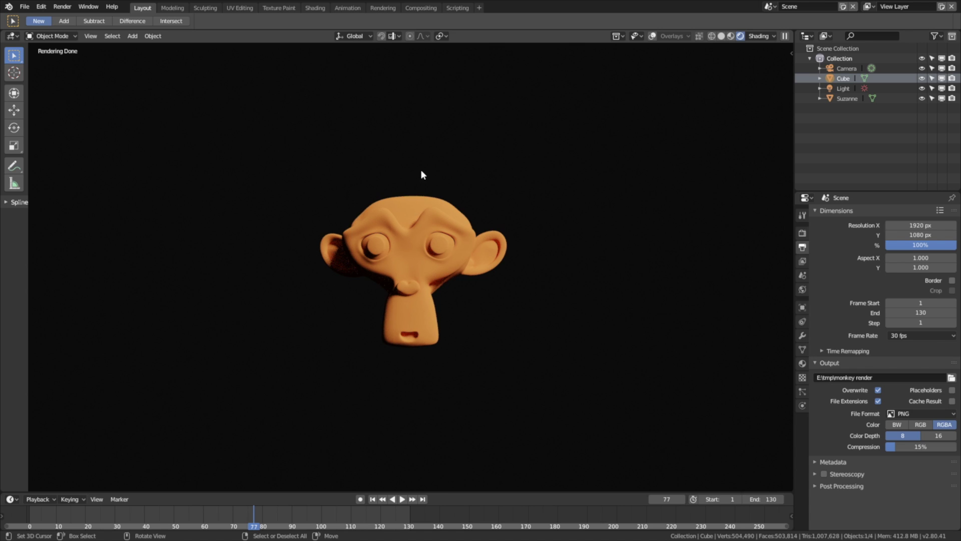
- Switch the output file format to AVI JPEG and raise its quality slider
left_click(899, 413)
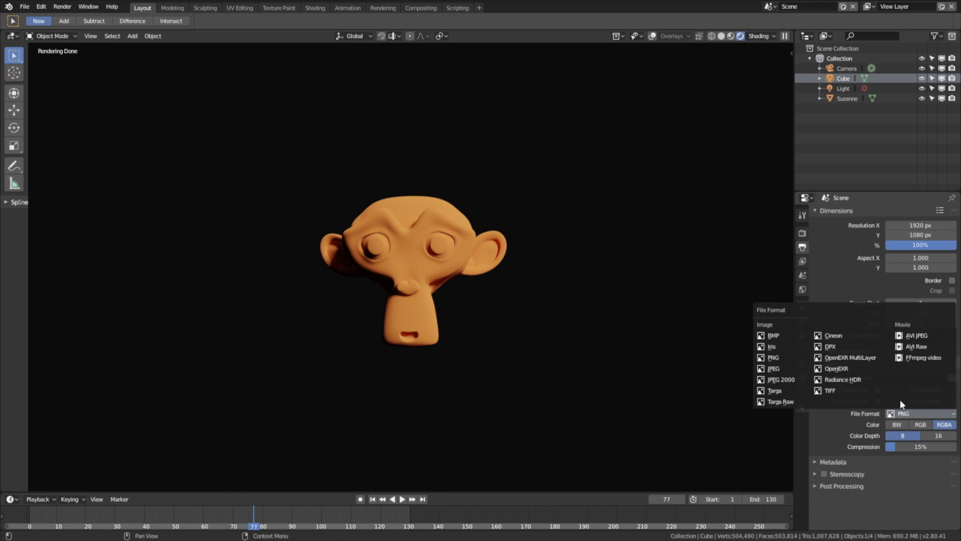
left_click(909, 337)
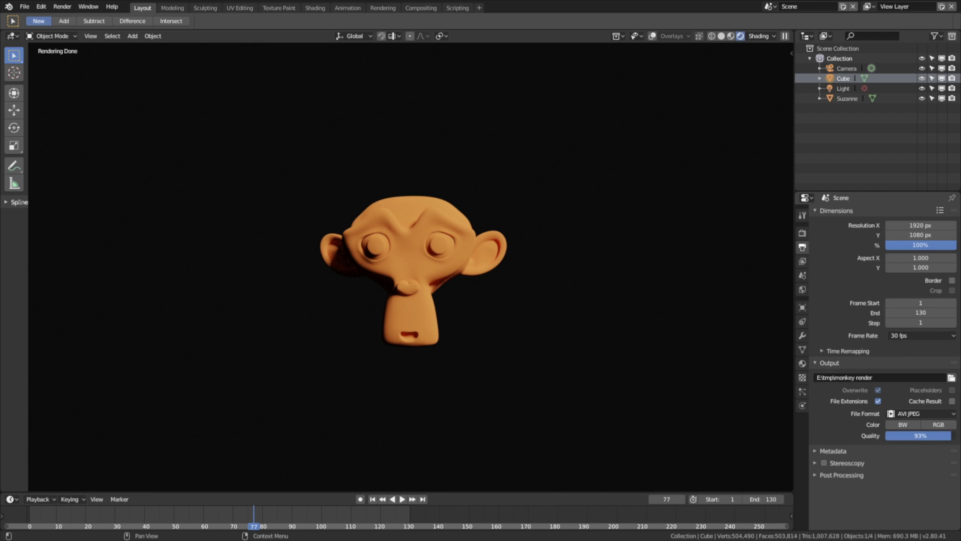
left_click_drag(948, 436, 957, 436)
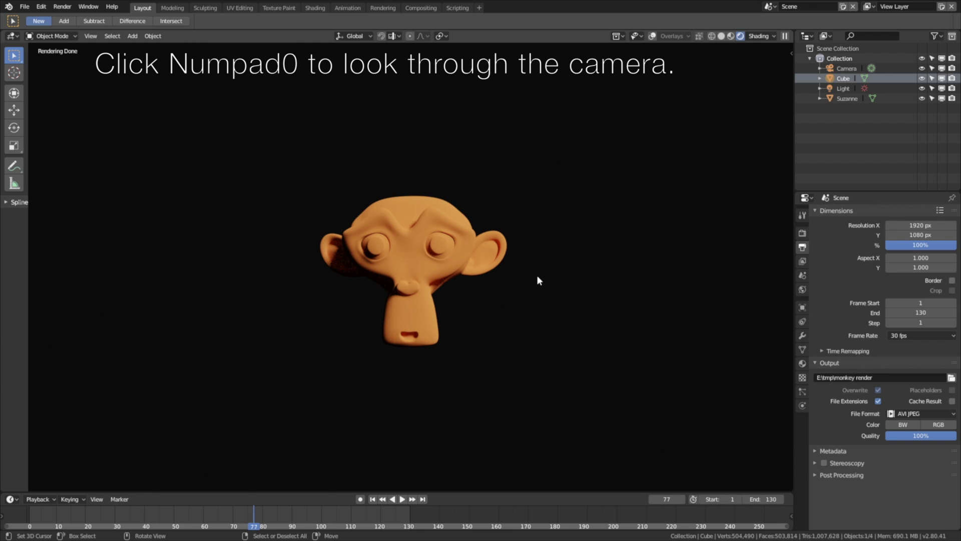
- Enable Lock Camera to View, zoom the camera shot to frame Suzanne, and go to frame 97
key("KP_0")
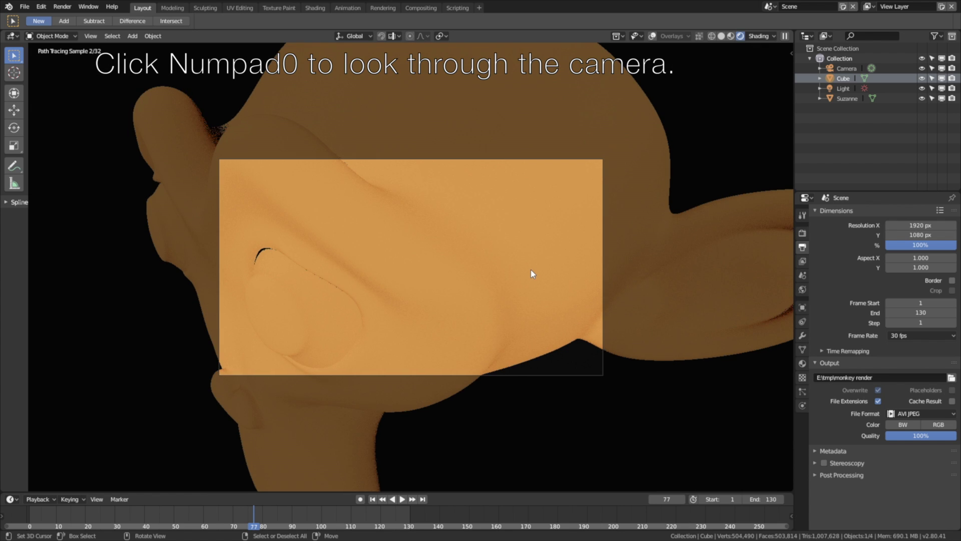
key("n")
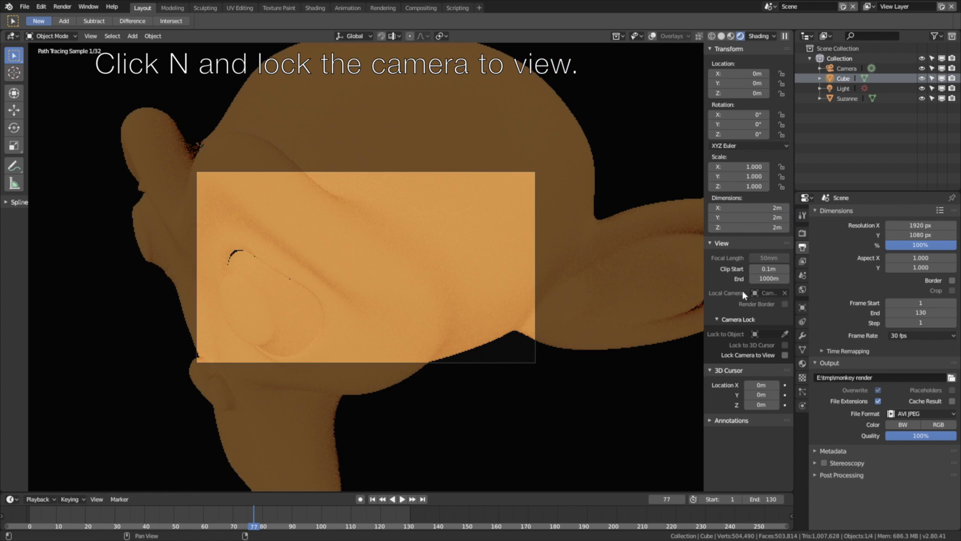
left_click(785, 355)
scroll(473, 311, "down", 6)
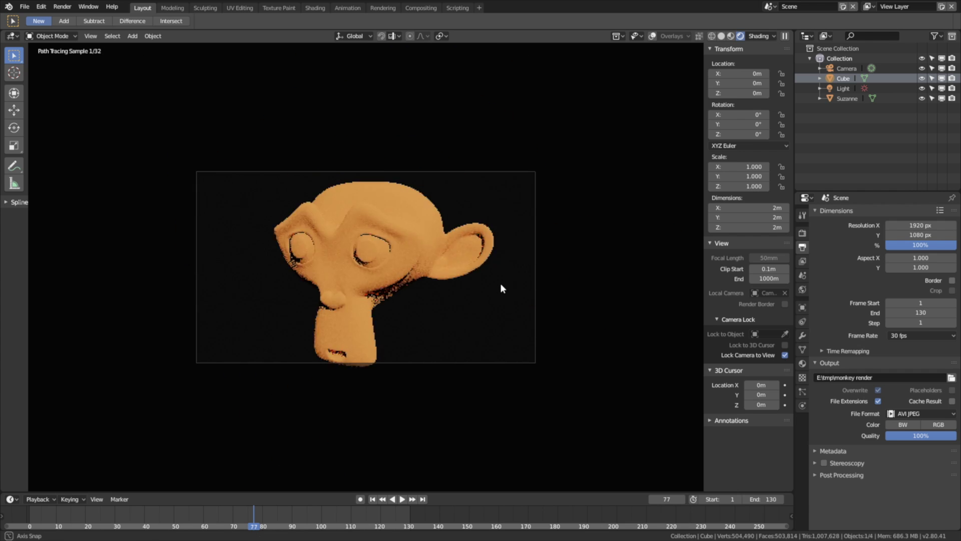
scroll(500, 284, "down", 4)
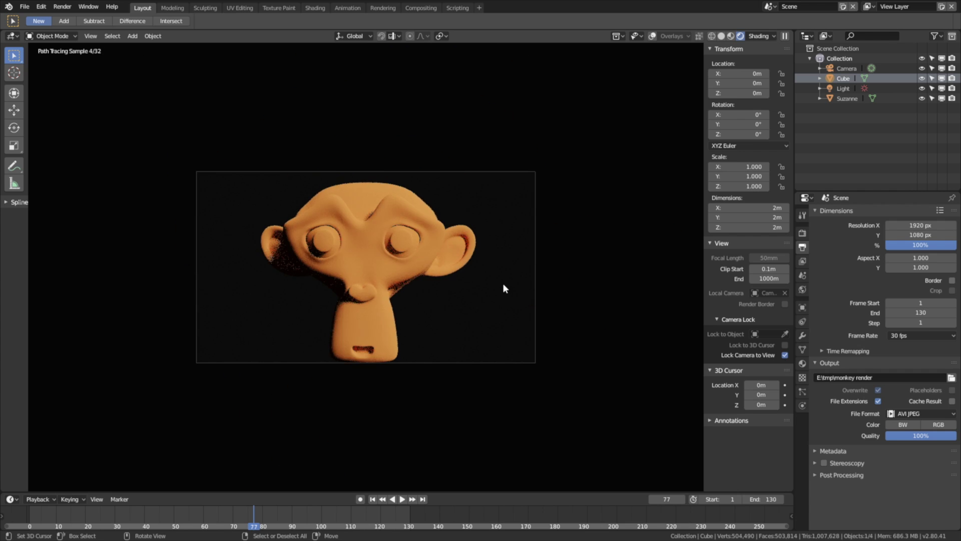
scroll(444, 276, "up", 3)
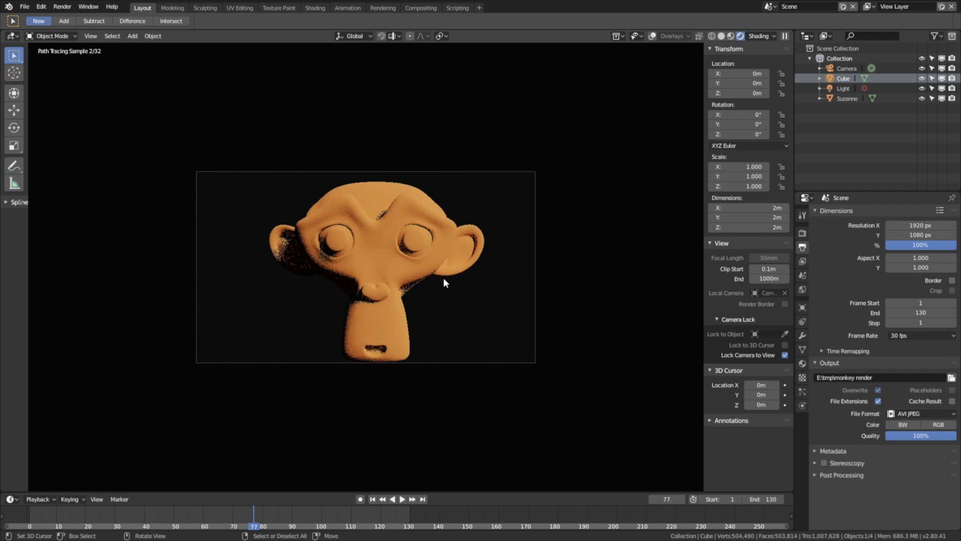
left_click(312, 511)
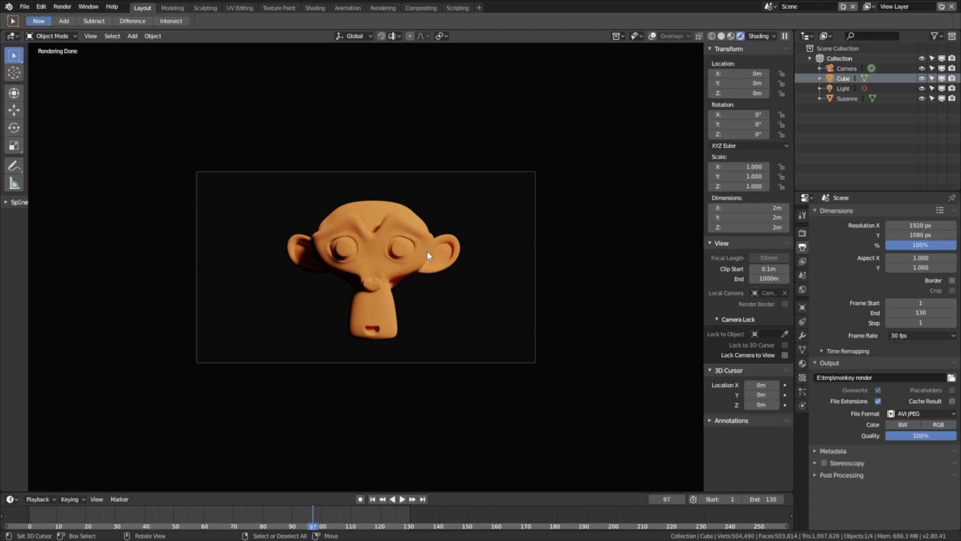
- Change Suzanne's Material.001 colour to a redder orange (RGB 0.800, 0.073, 0.028)
scroll(428, 252, "up", 4)
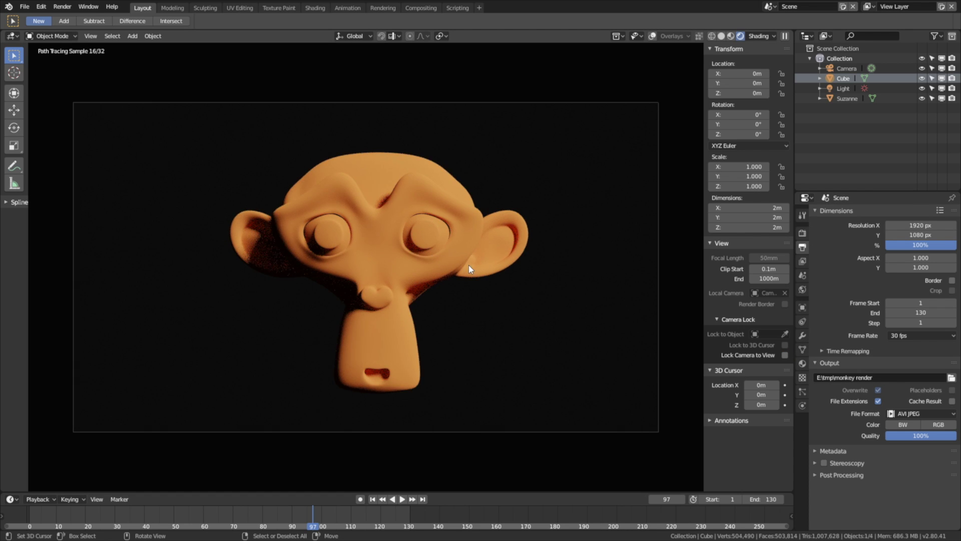
left_click(473, 253)
left_click(803, 364)
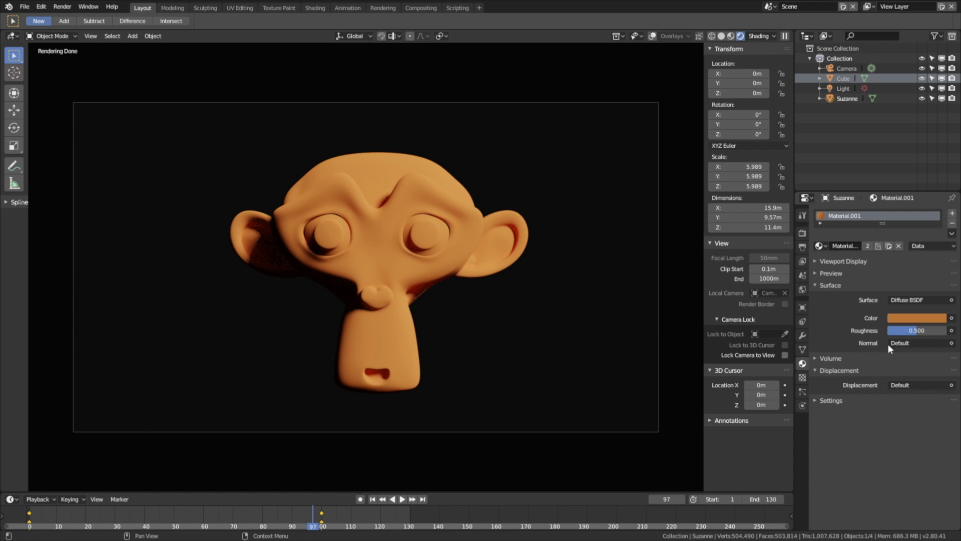
left_click(915, 318)
left_click(883, 242)
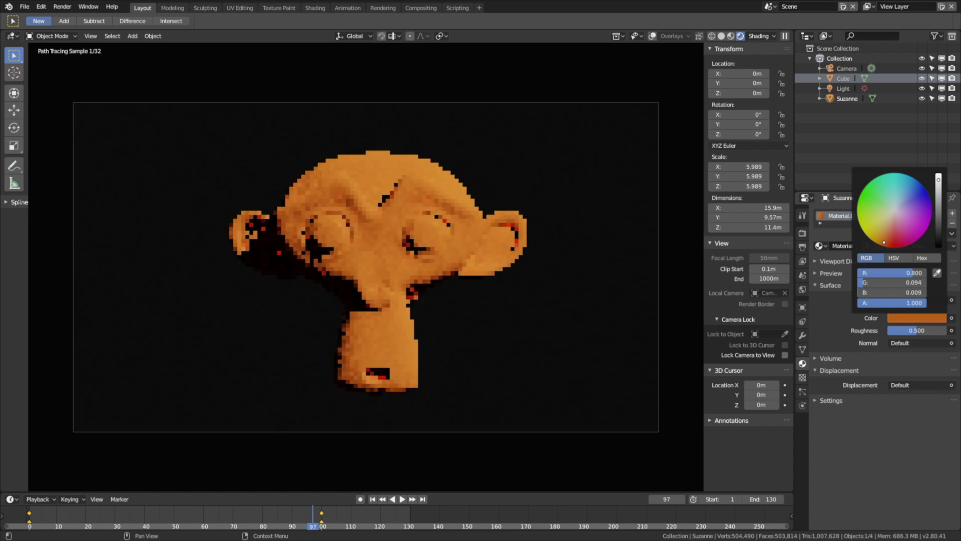
left_click_drag(884, 242, 889, 240)
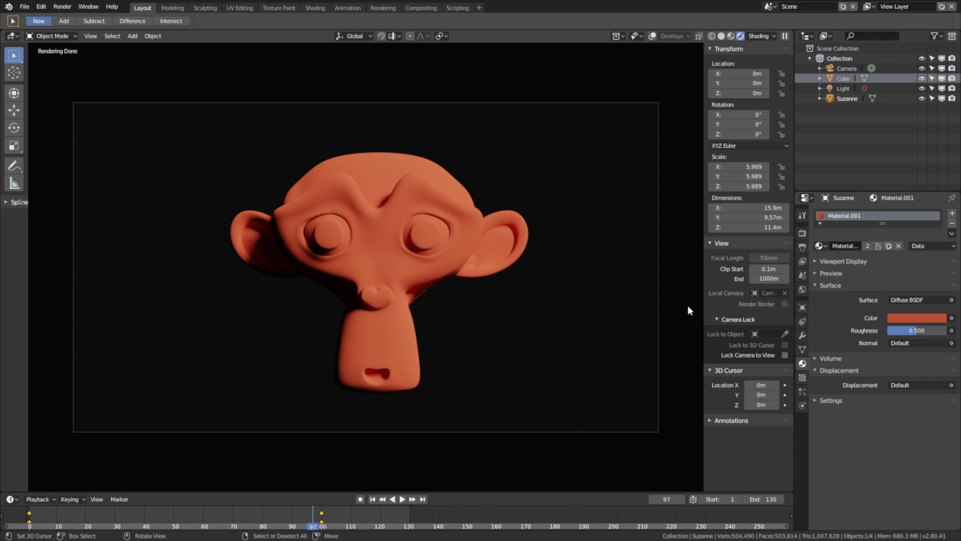
- Set the Render Display Mode to Image Editor and bring the Render menu back up
left_click(62, 7)
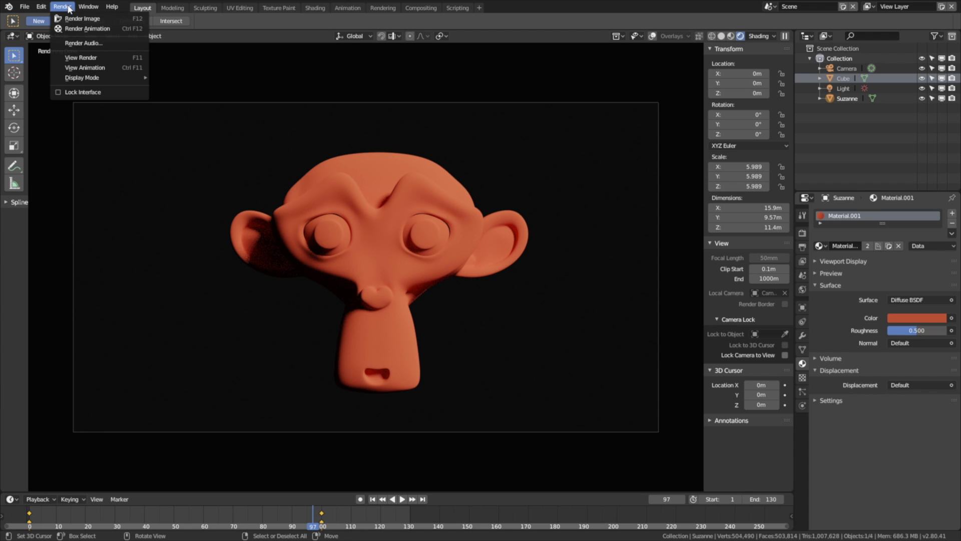
mouse_move(80, 77)
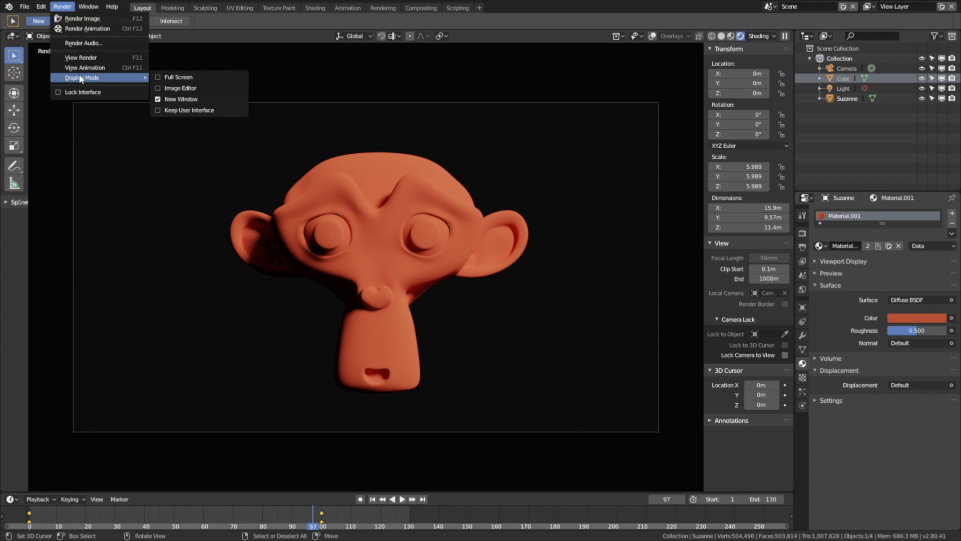
left_click(185, 92)
left_click(64, 8)
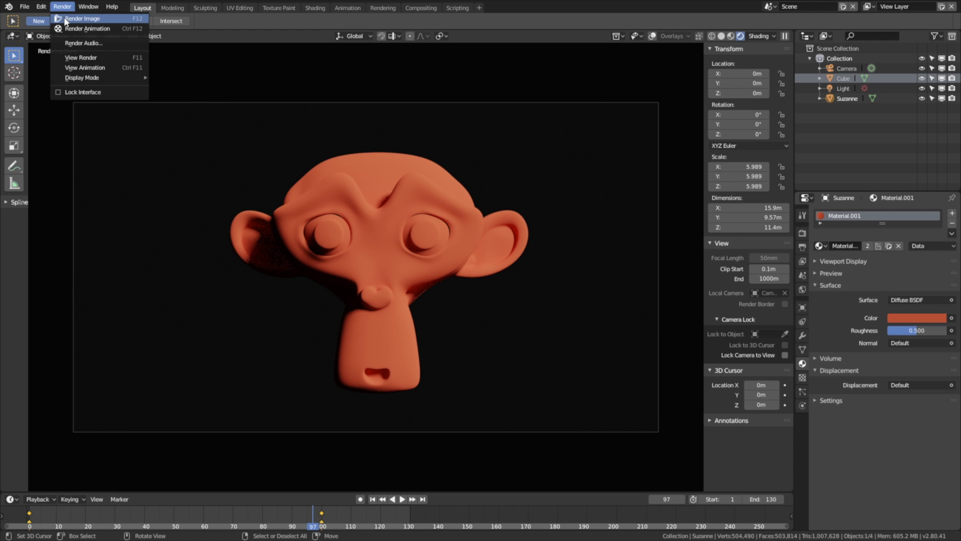